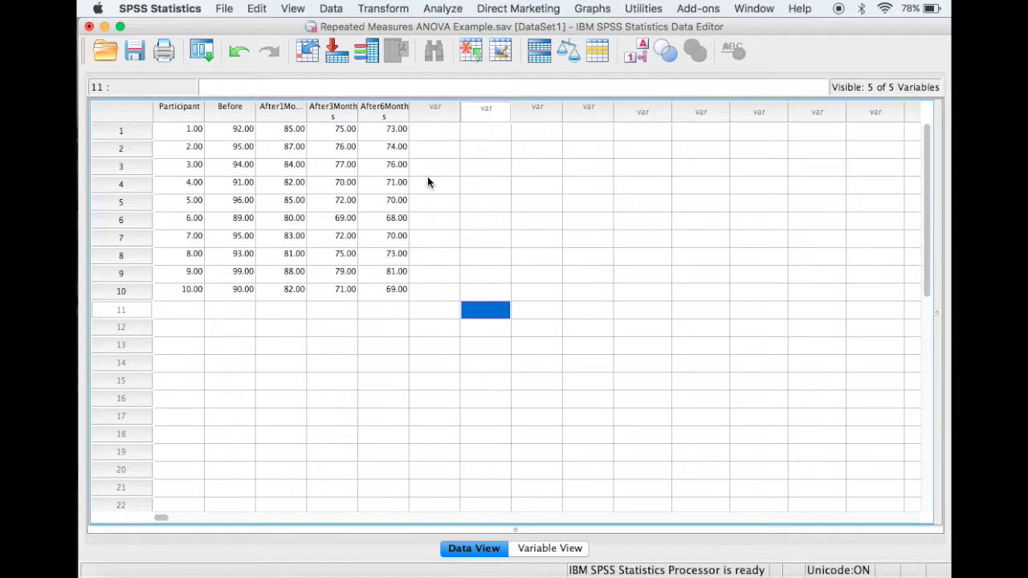
- Open the Analyze menu for the Before/After1Month/After3Months/After6Months scores dataset
left_click(443, 9)
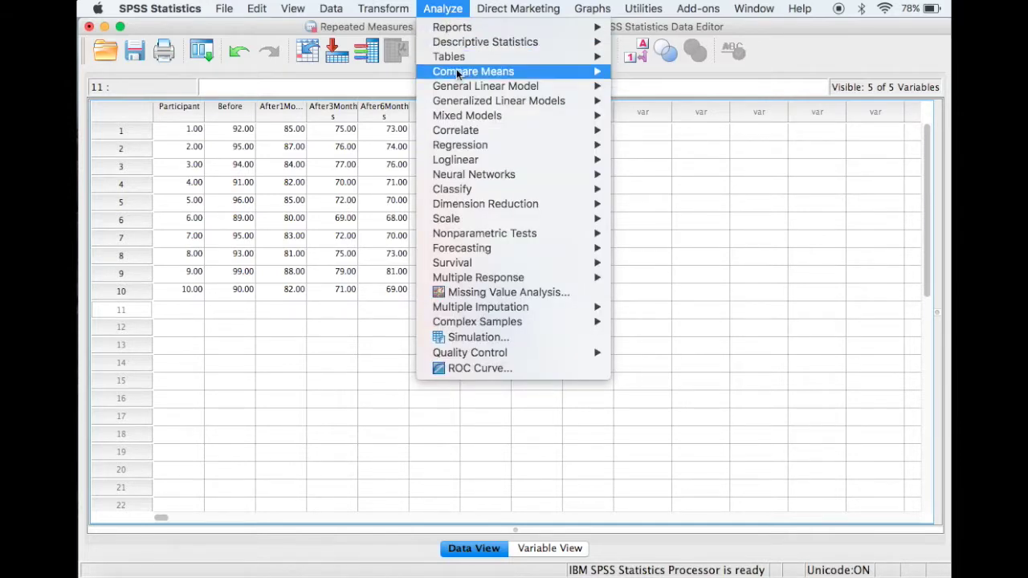
- Start a Repeated Measures model and define the within-subject factor Time with 4 levels
mouse_move(459, 81)
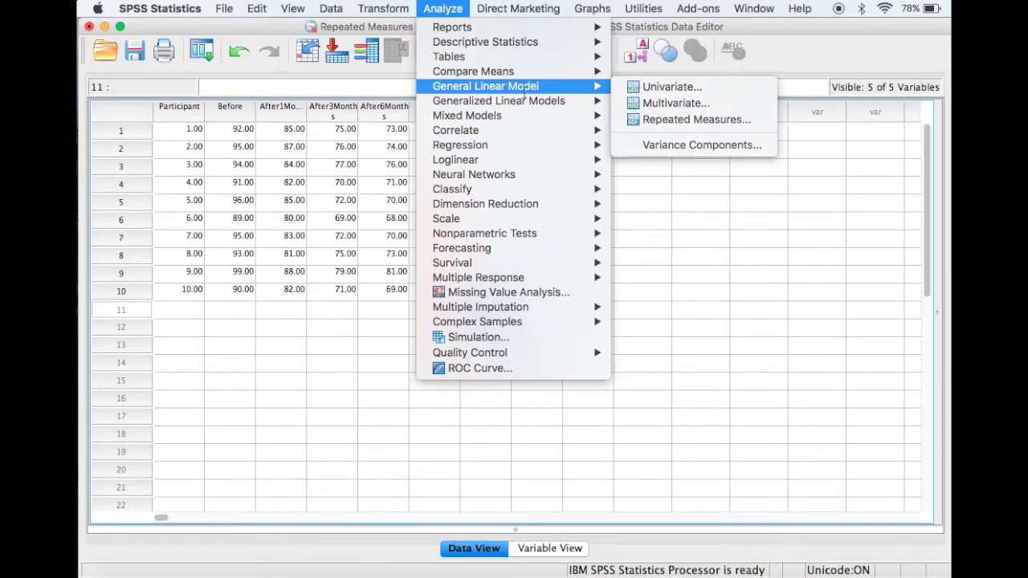
left_click(643, 121)
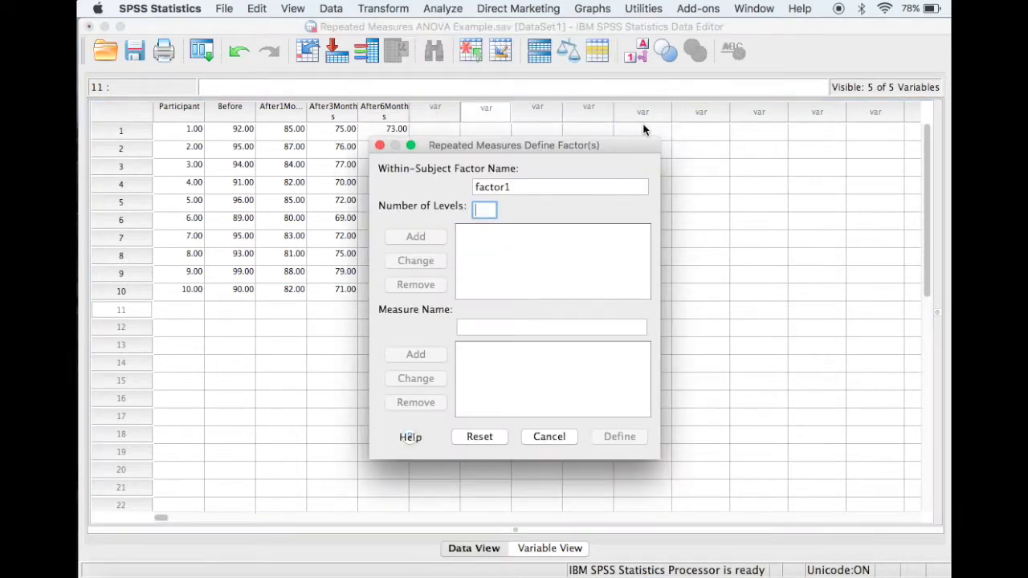
double_click(514, 186)
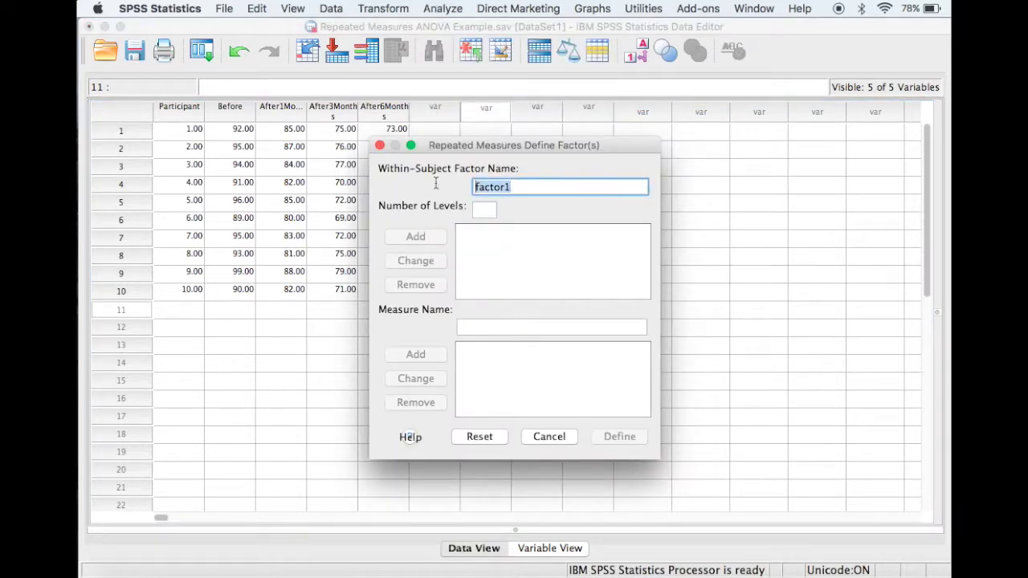
type("Time")
left_click(481, 209)
type("4")
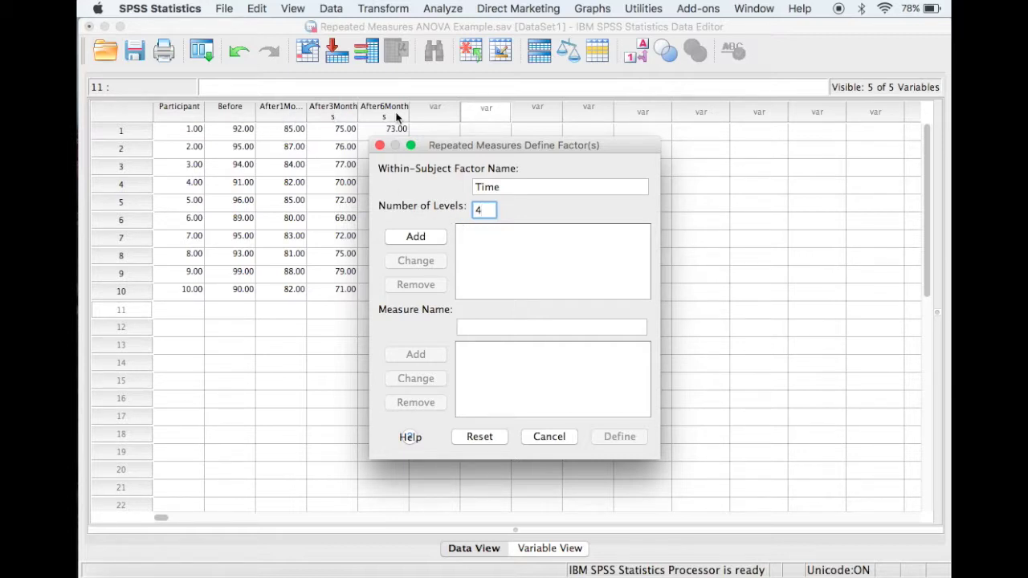
left_click(422, 238)
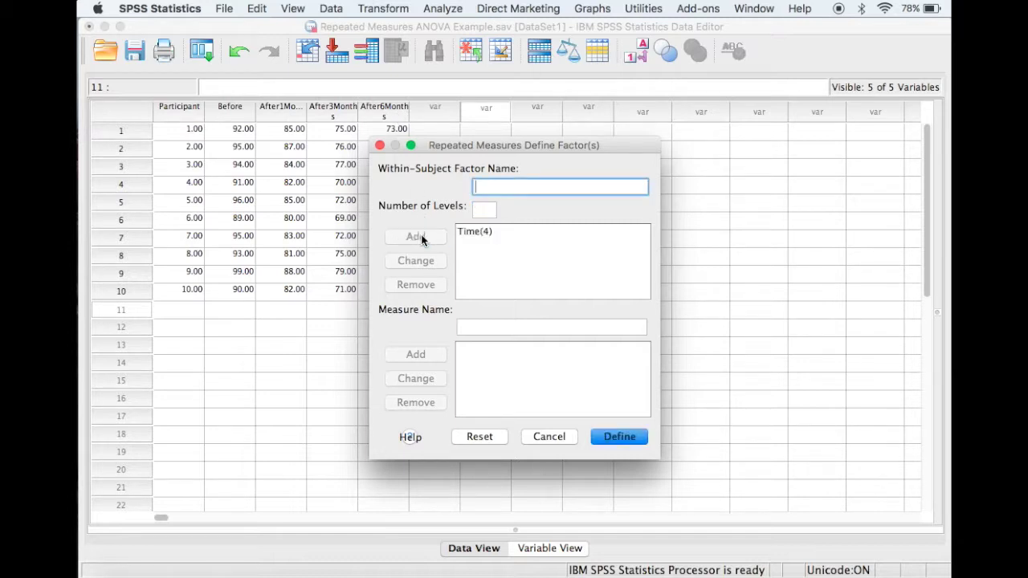
left_click(622, 438)
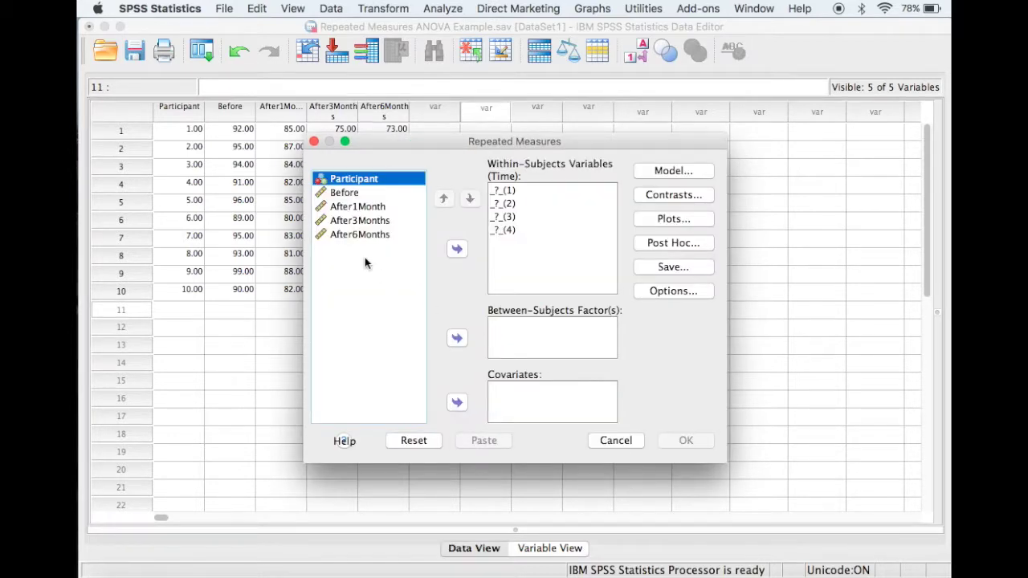
- Assign Before, After1Month, After3Months and After6Months as the four Time levels
left_click(351, 195)
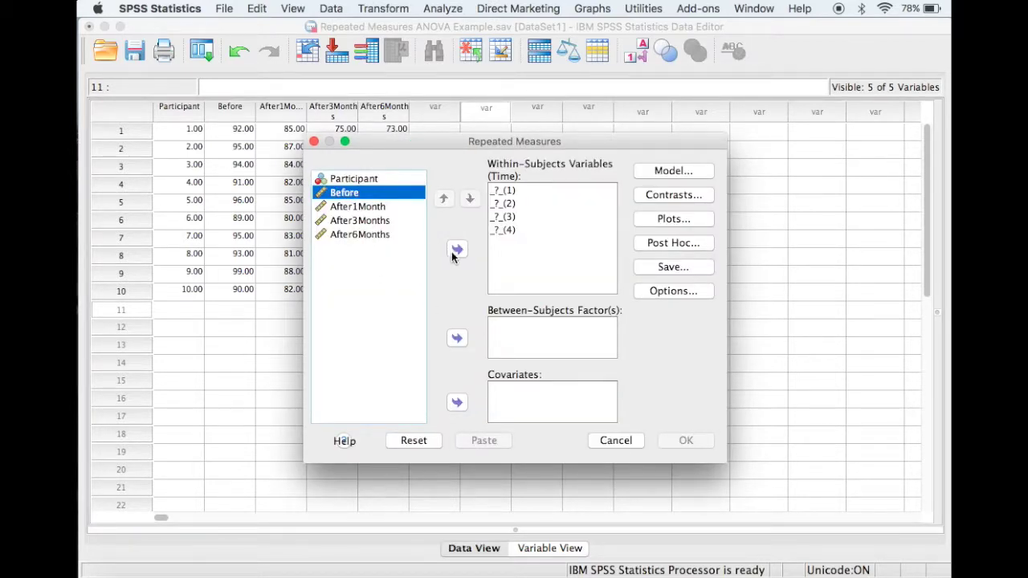
left_click(457, 251)
left_click(366, 195)
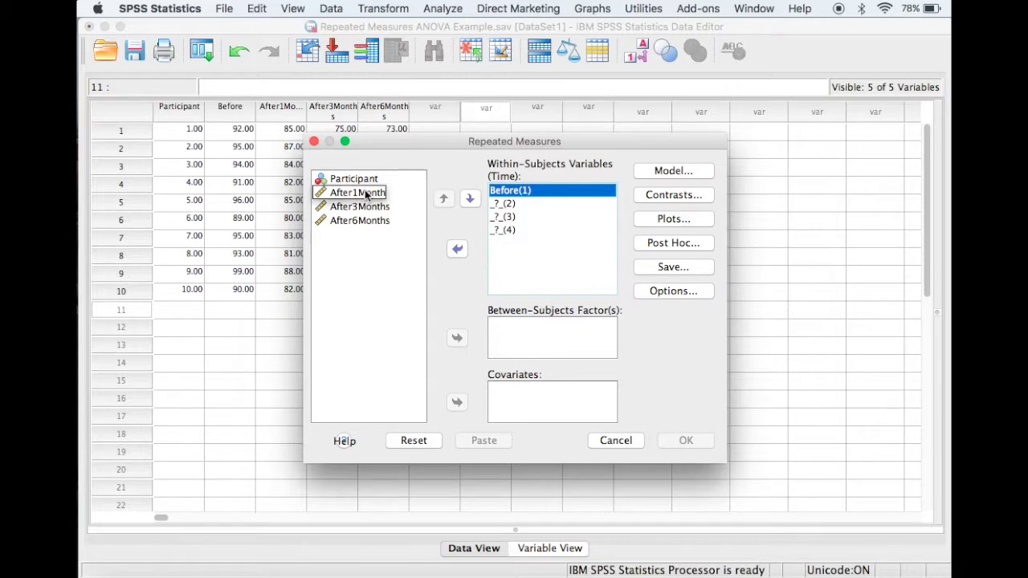
left_click(366, 195)
left_click(458, 250)
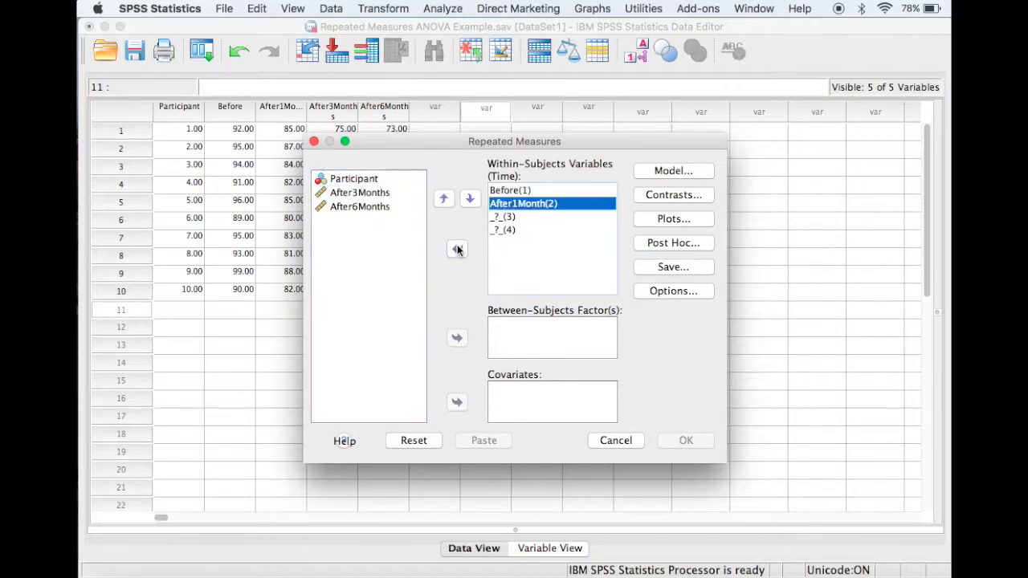
left_click(381, 200)
left_click(457, 250)
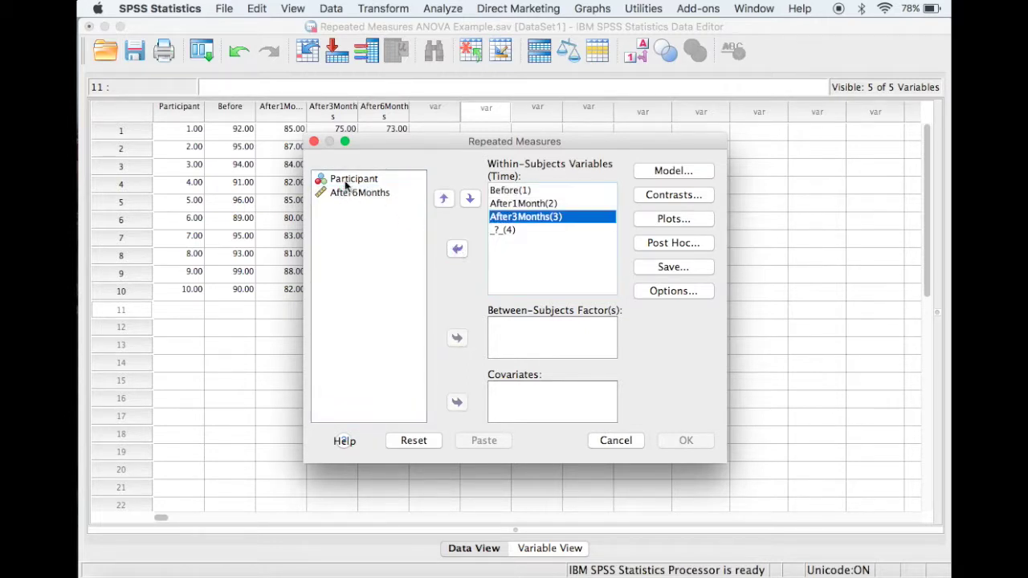
left_click(354, 194)
left_click(457, 250)
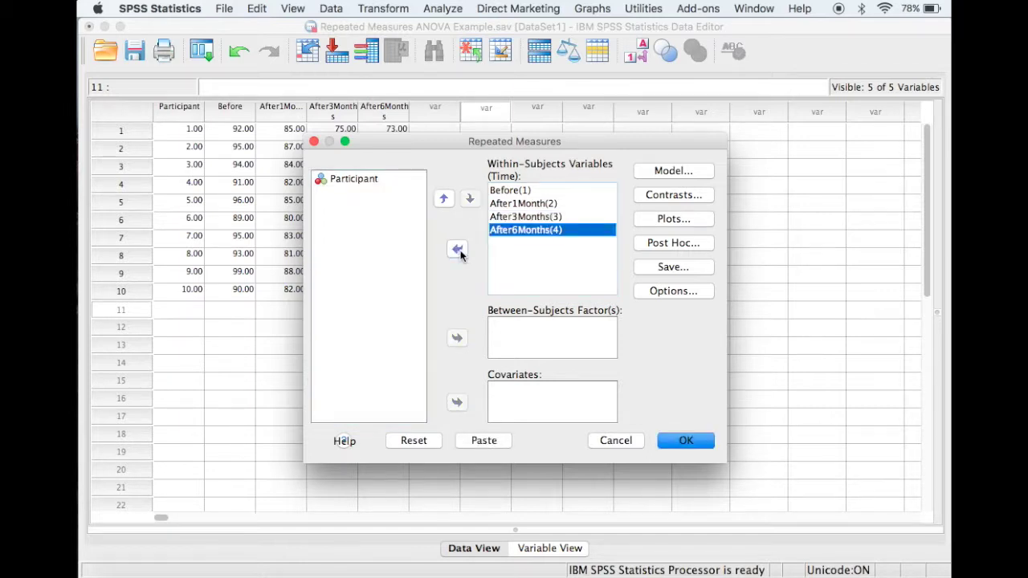
- Save standardized residuals and run the repeated measures ANOVA
left_click(680, 269)
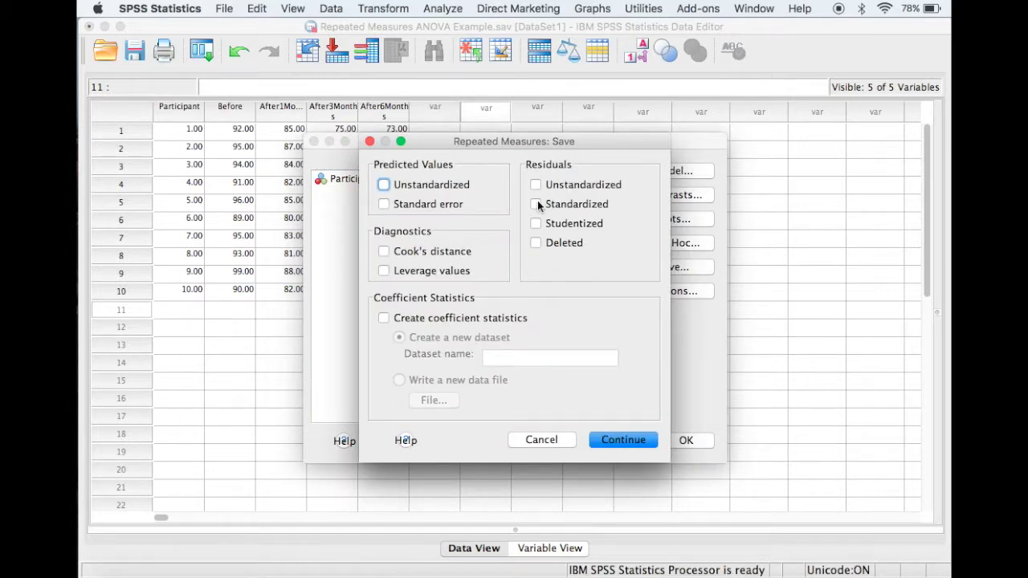
left_click(536, 204)
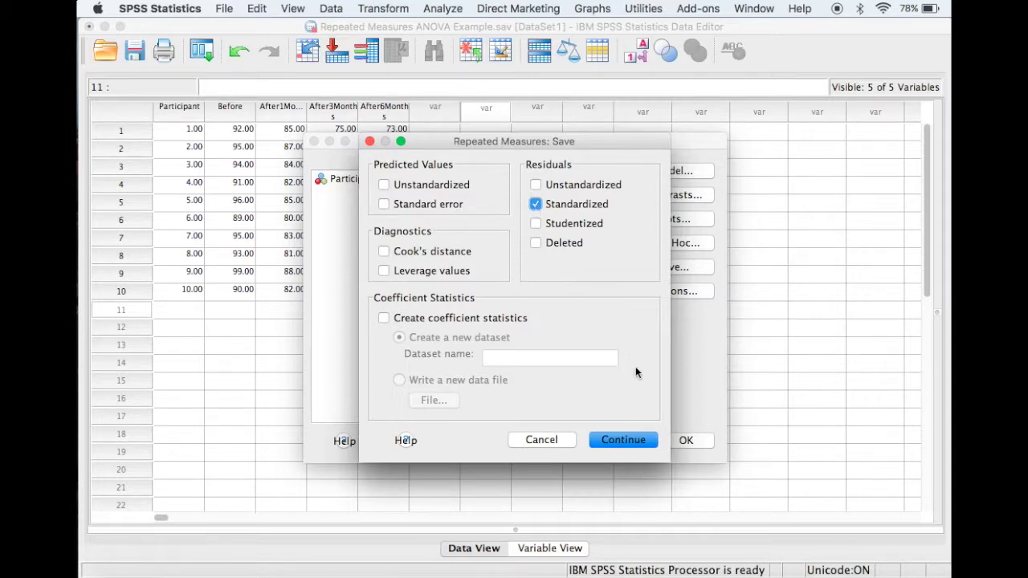
left_click(629, 440)
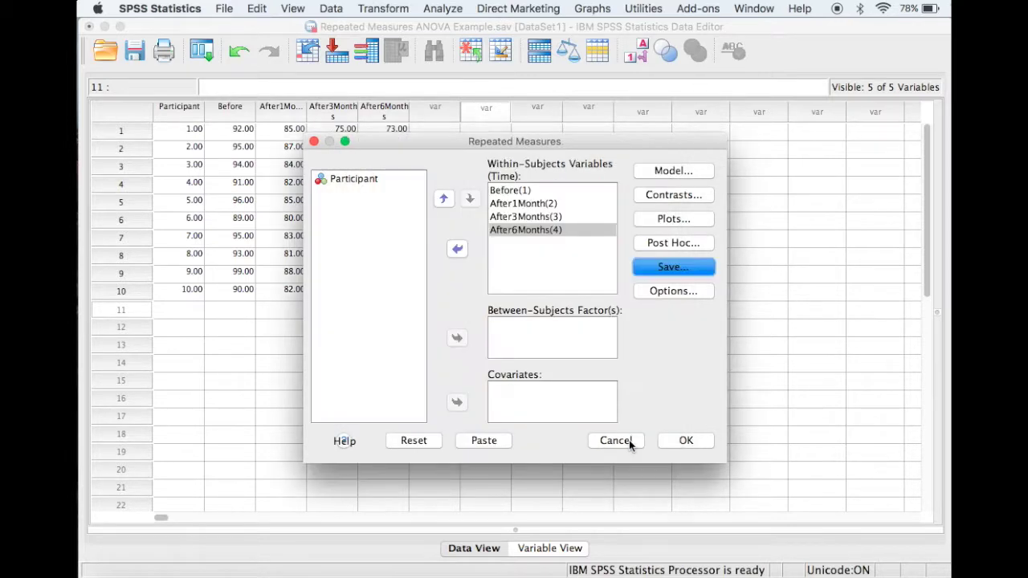
left_click(694, 440)
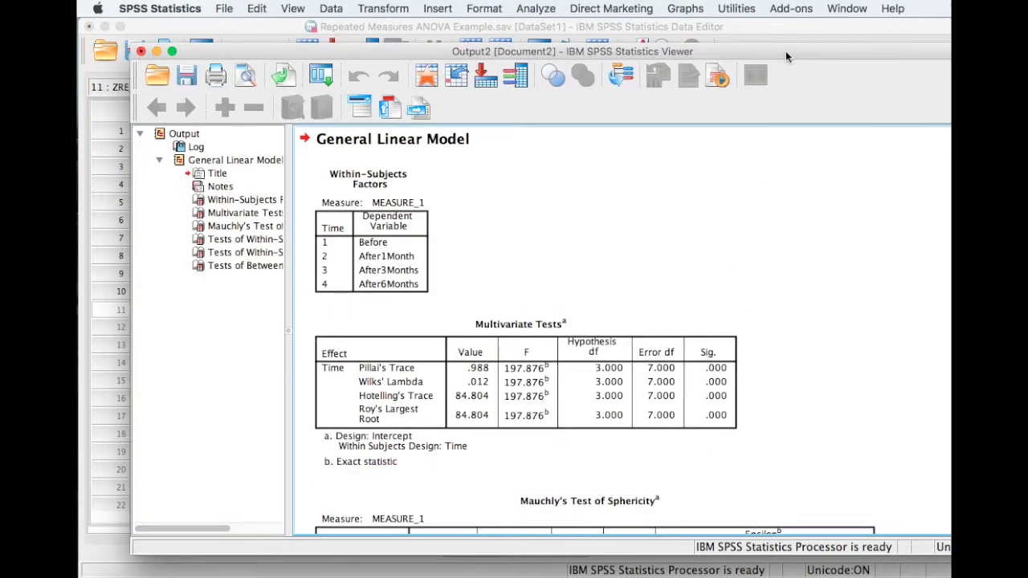
left_click_drag(785, 50, 729, 30)
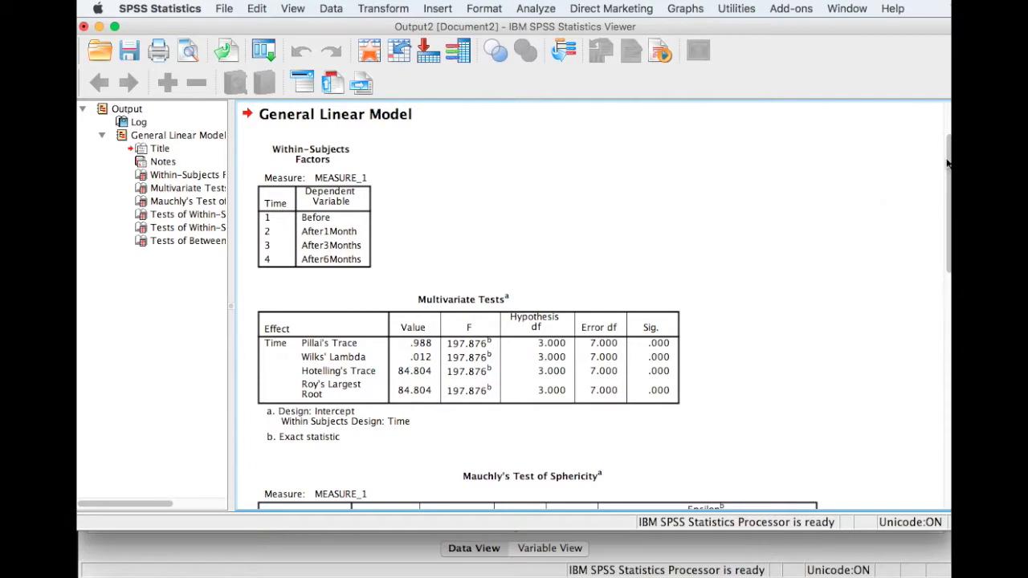
- Scroll the output to Mauchly's Test of Sphericity, showing Sig. = .304
scroll(948, 167, "down", 1)
scroll(949, 168, "down", 10)
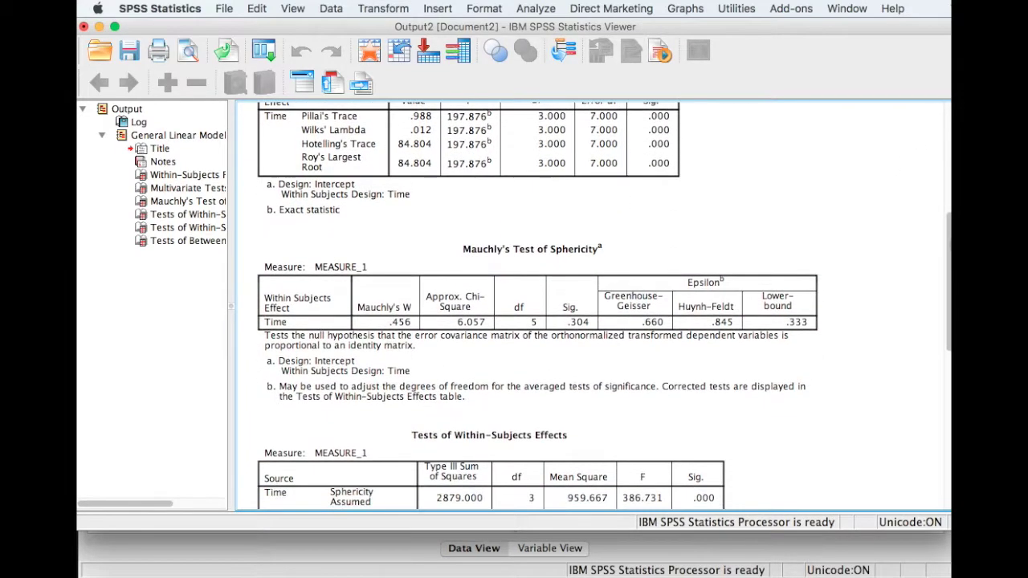
left_click(493, 218)
left_click(496, 245)
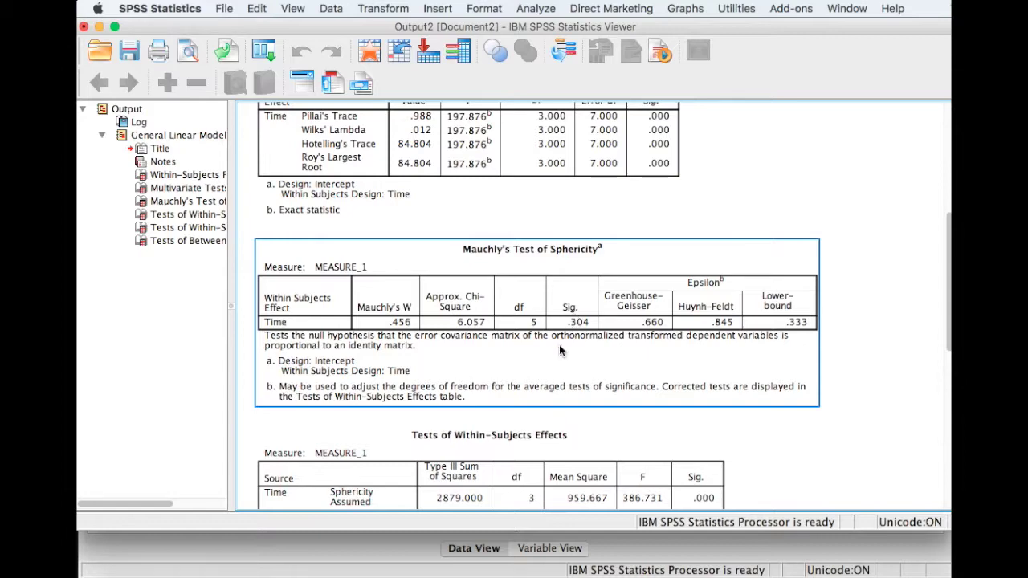
left_click(906, 317)
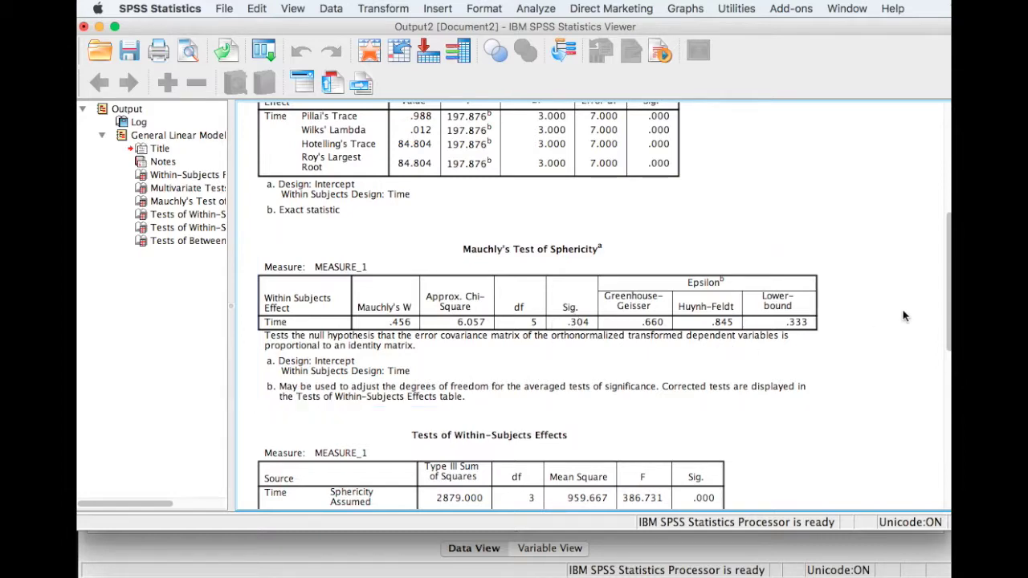
left_click_drag(948, 298, 950, 337)
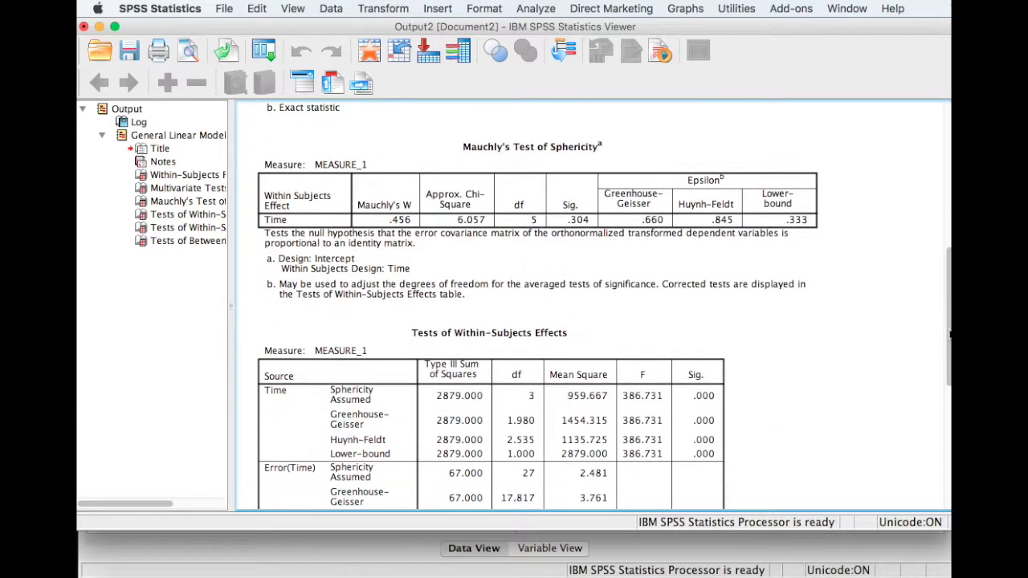
left_click(669, 246)
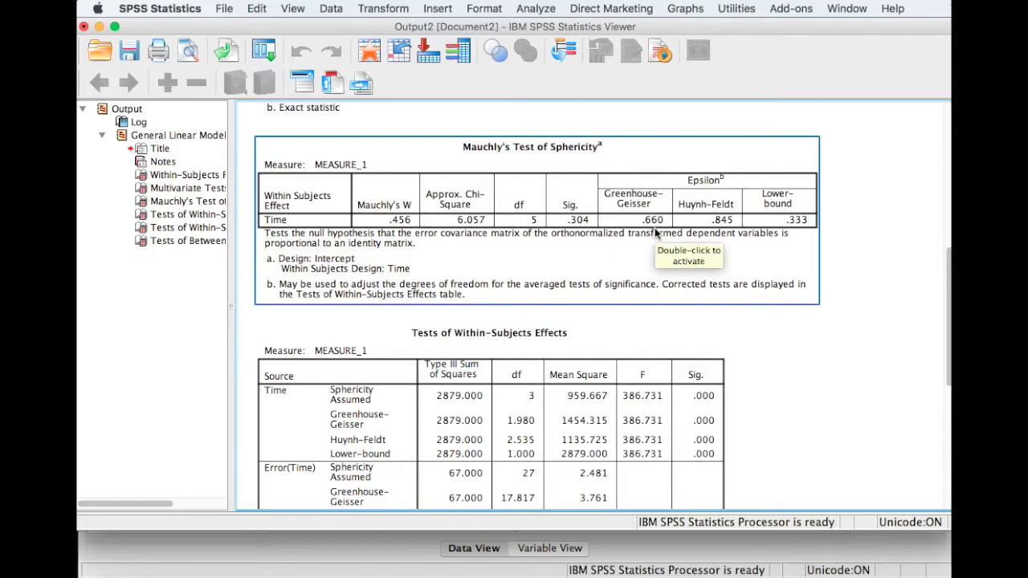
left_click(512, 347)
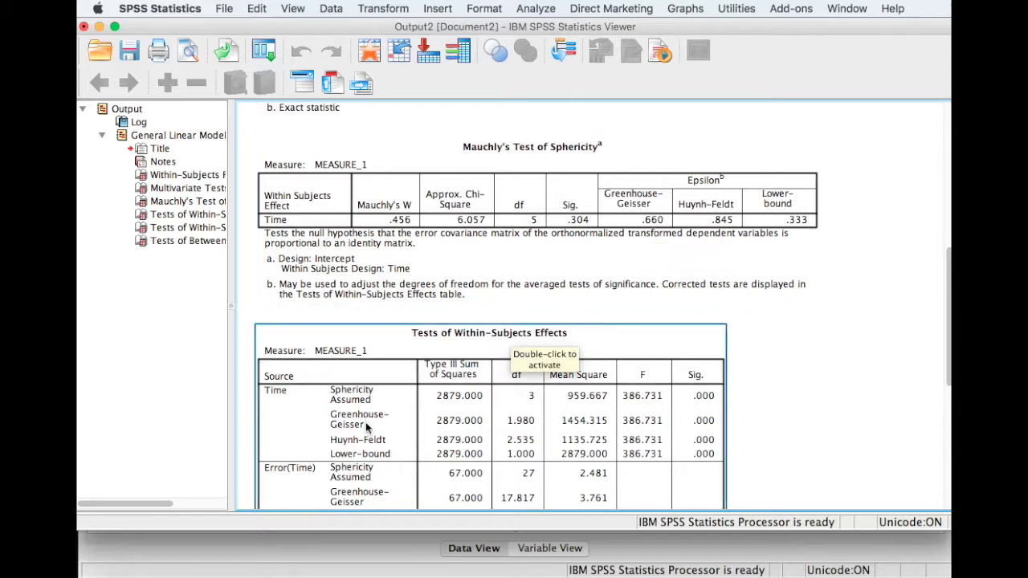
left_click(575, 299)
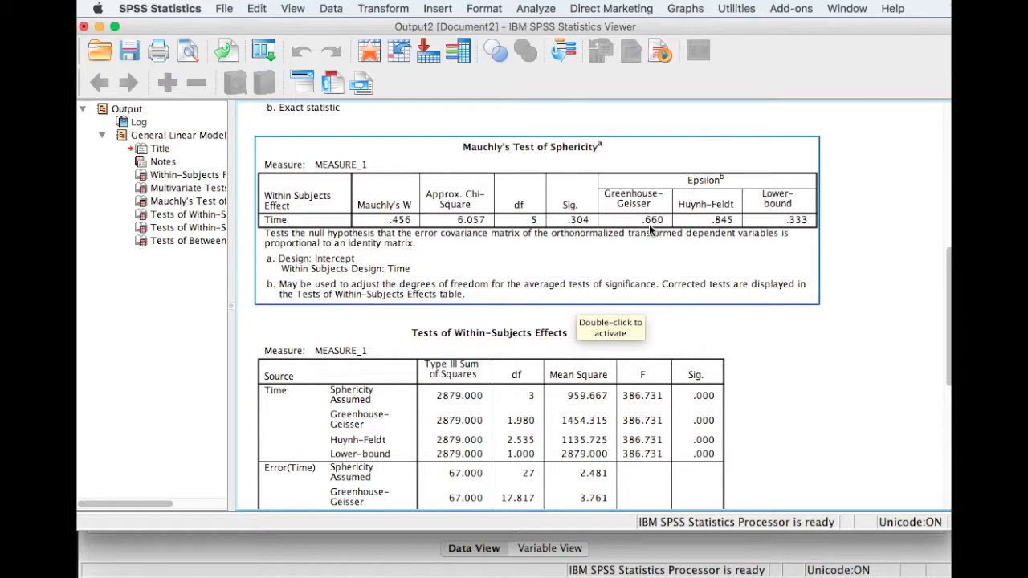
left_click(546, 338)
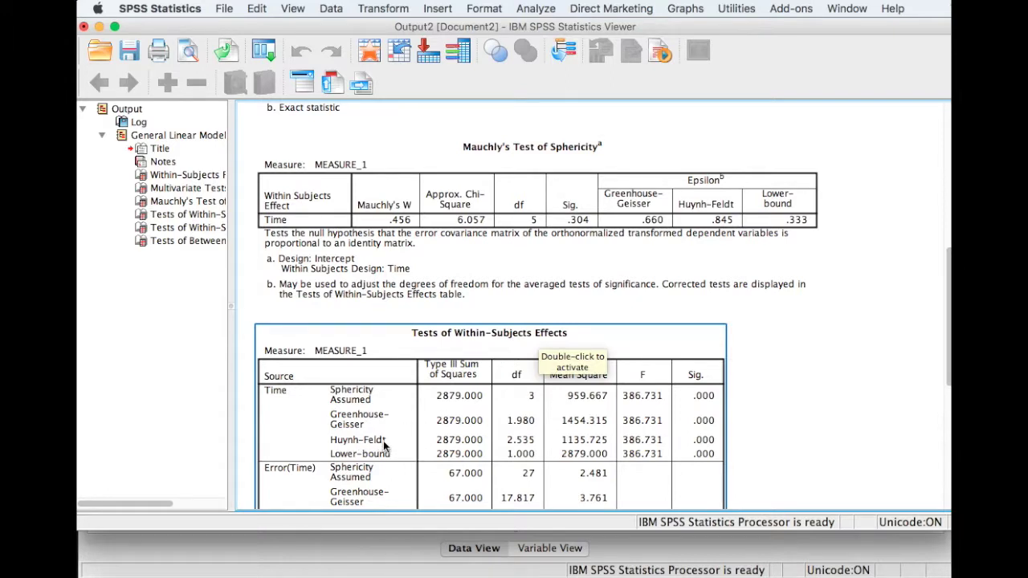
left_click(787, 393)
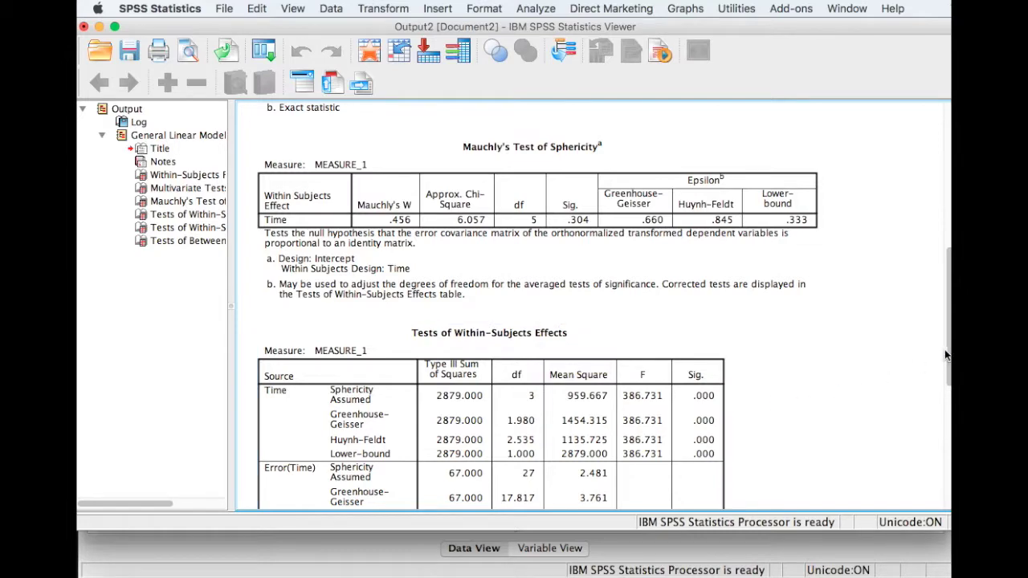
left_click_drag(949, 355, 948, 383)
- Review the Tests of Within-Subjects Effects table, then close the Viewer to see ZRE_1–ZRE_4
left_click(714, 333)
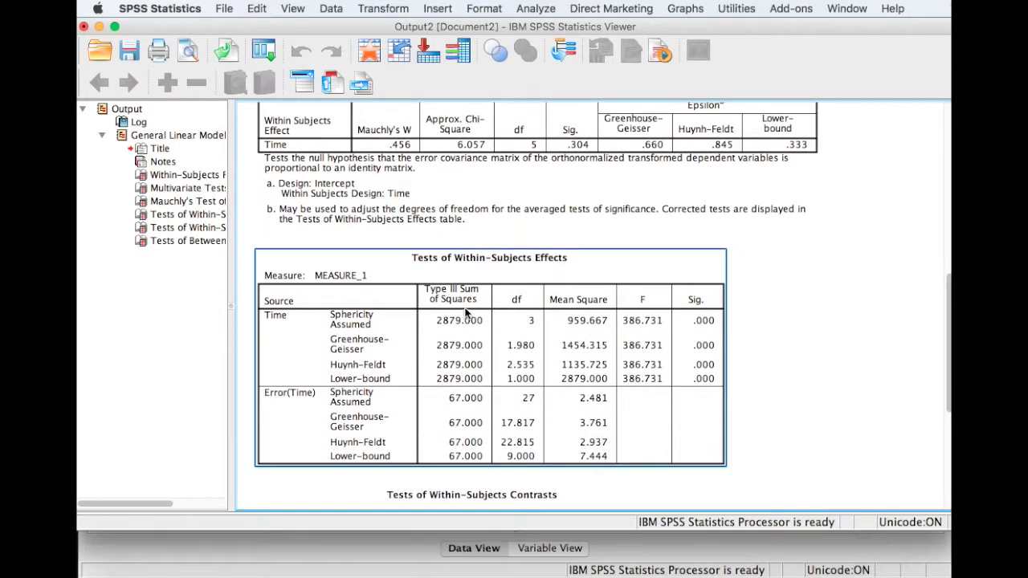
left_click(575, 215)
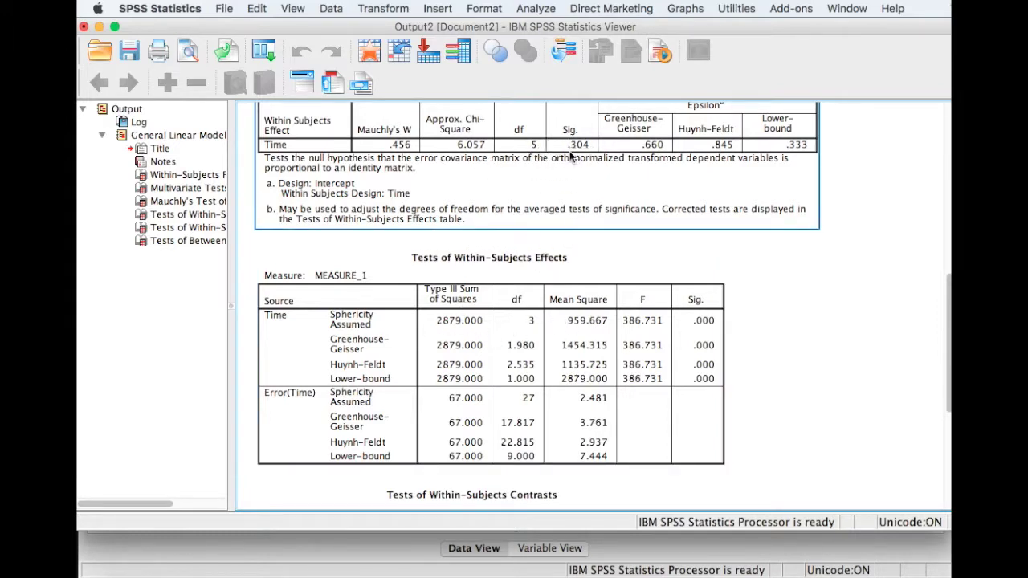
left_click(352, 342)
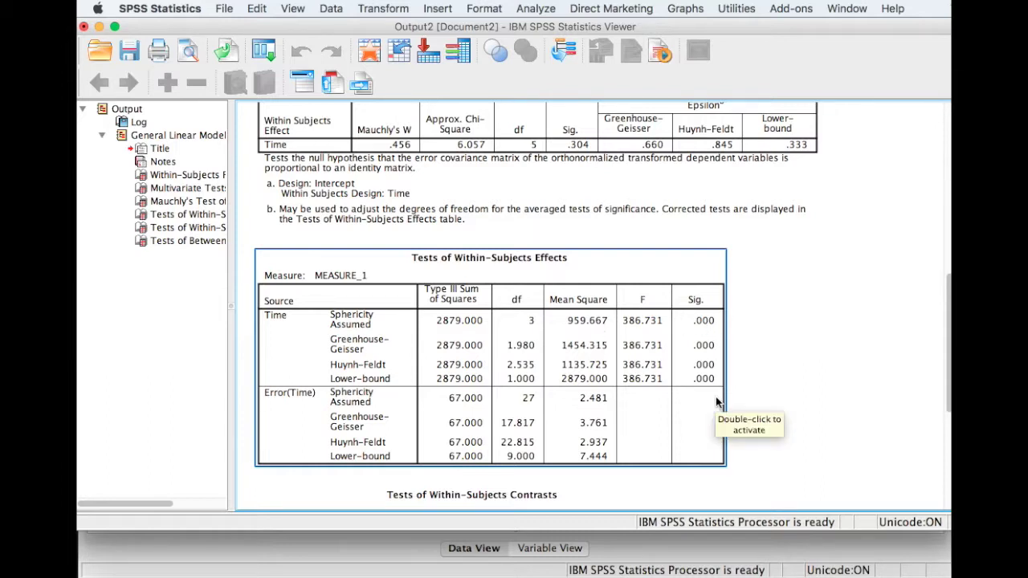
left_click(766, 410)
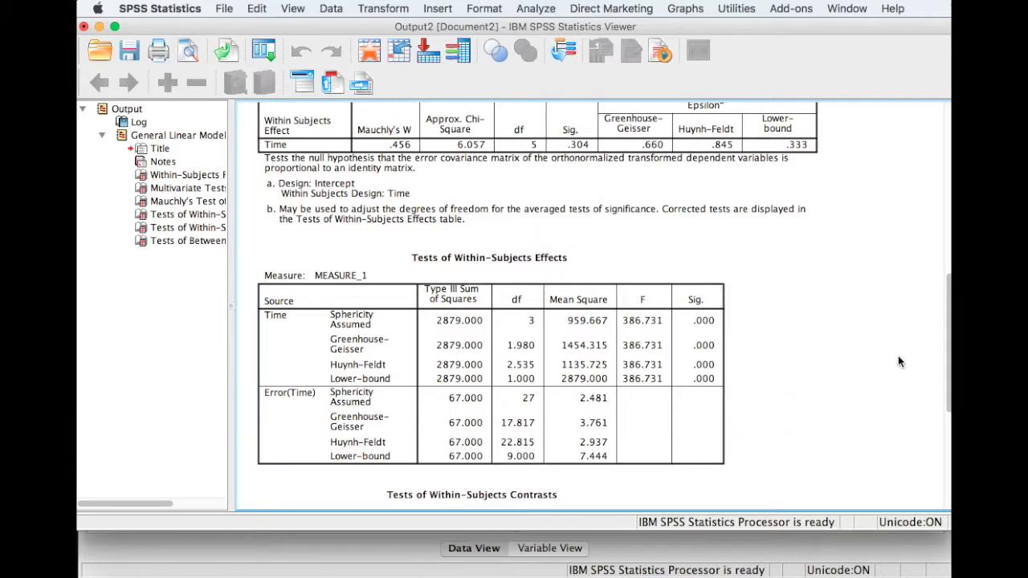
left_click(99, 26)
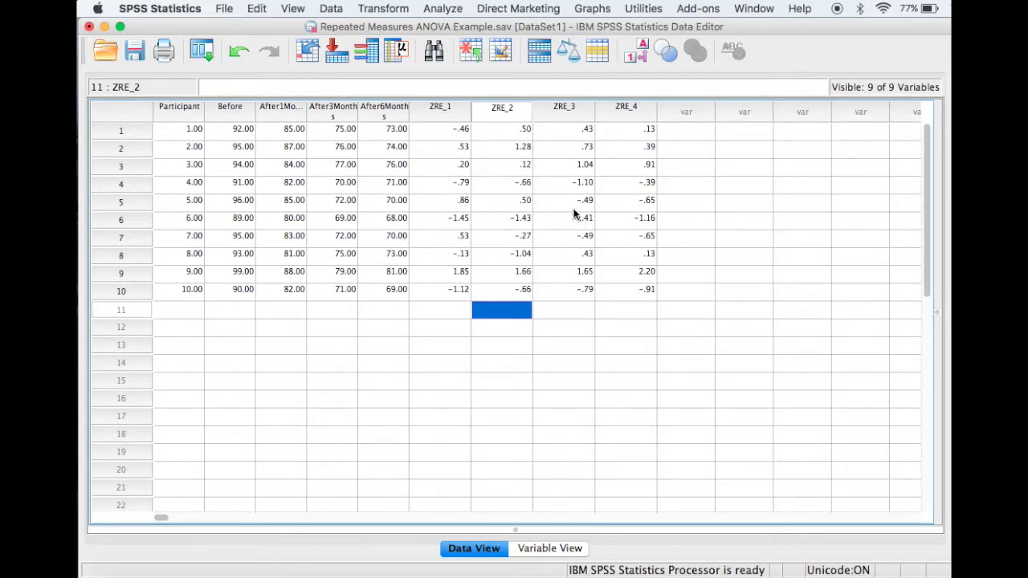
- Open Explore from Analyze > Descriptive Statistics
left_click(449, 10)
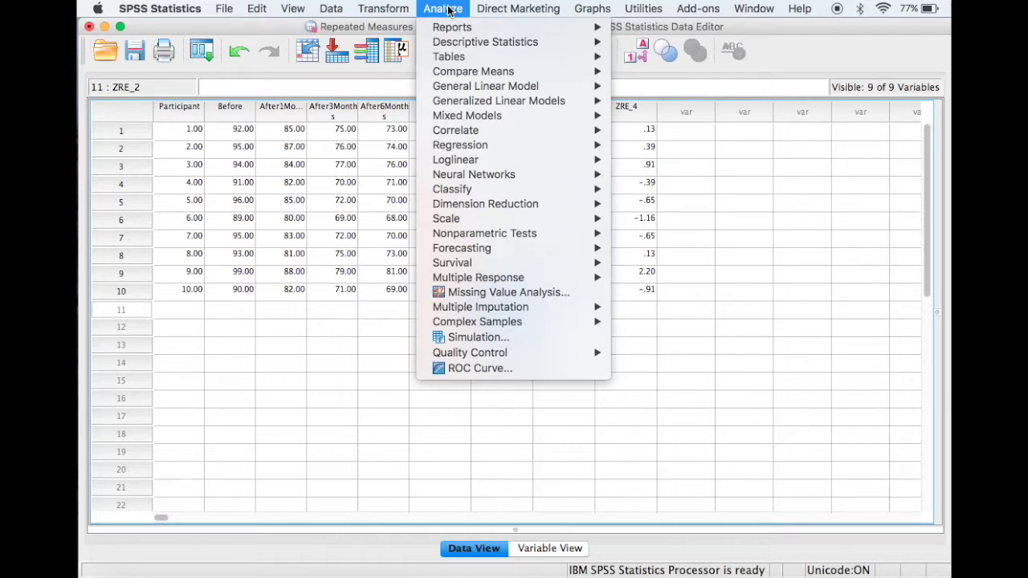
mouse_move(454, 45)
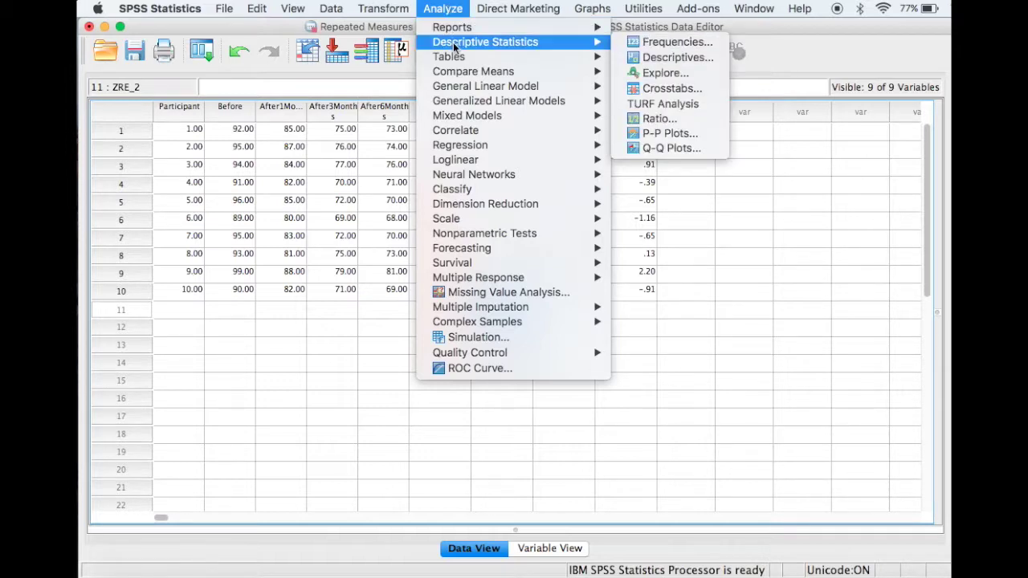
left_click(646, 74)
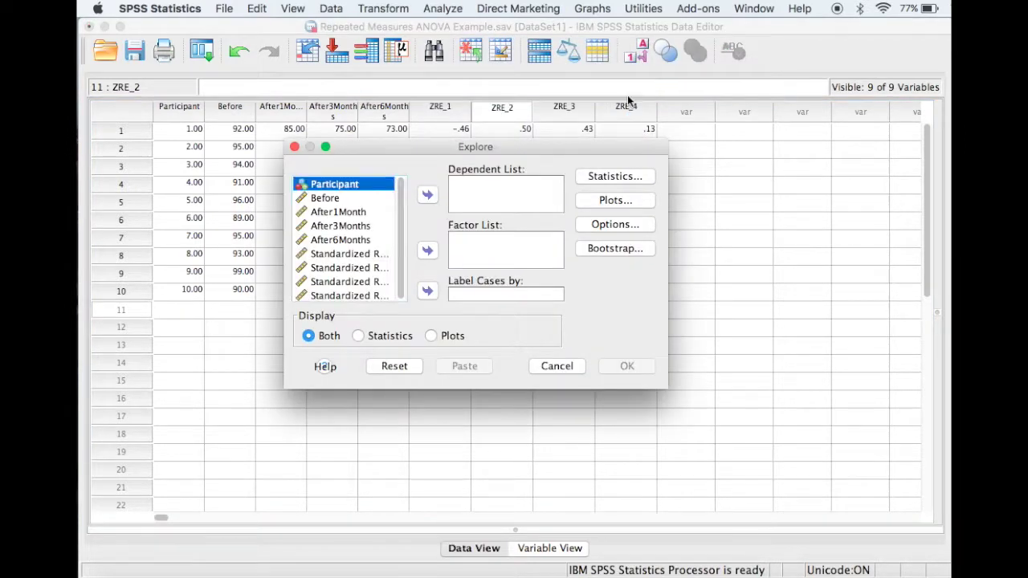
- Add all four standardized residual variables to the Dependent List
left_click(361, 253)
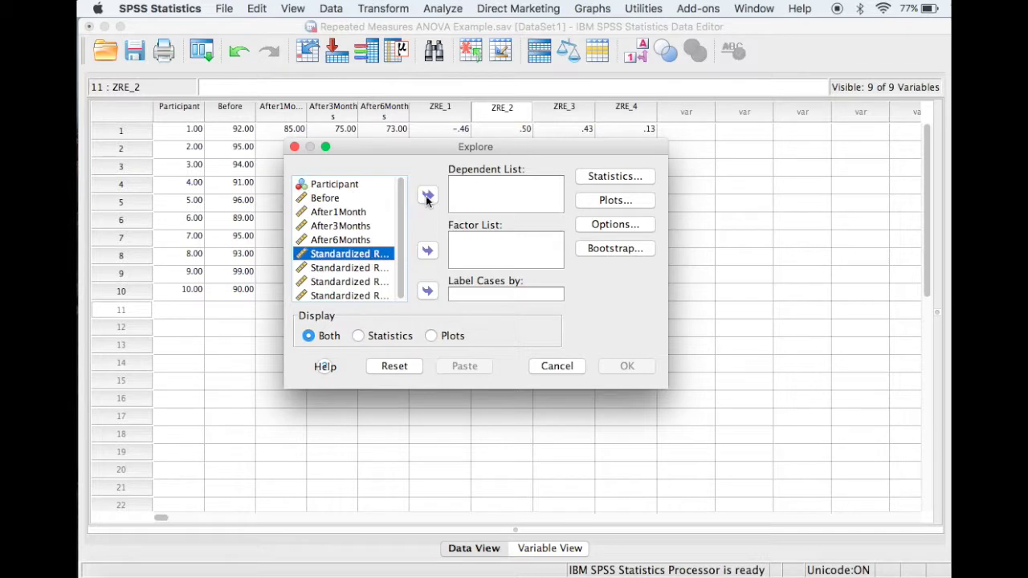
left_click(428, 194)
left_click(363, 257)
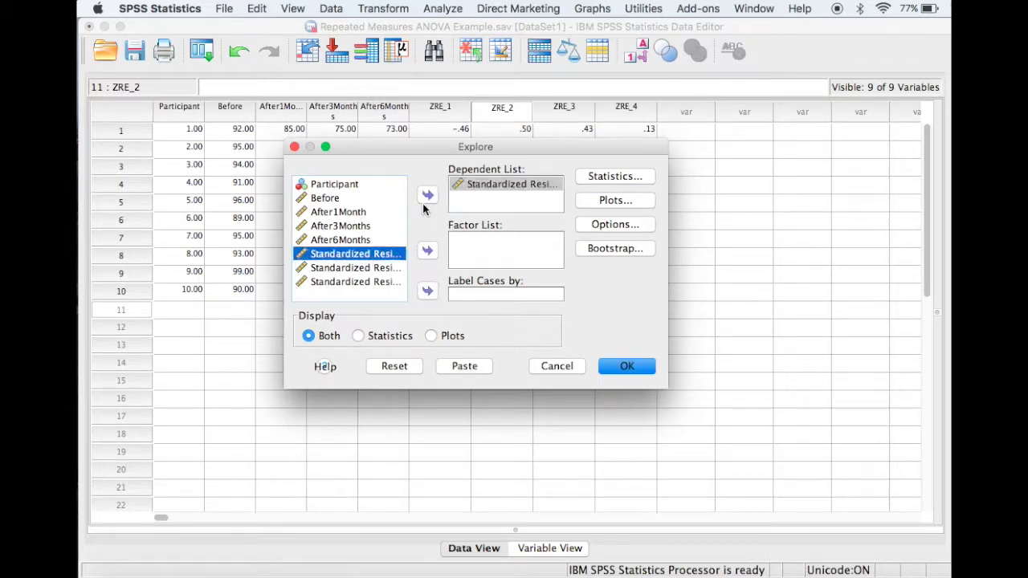
left_click(425, 201)
left_click(376, 256)
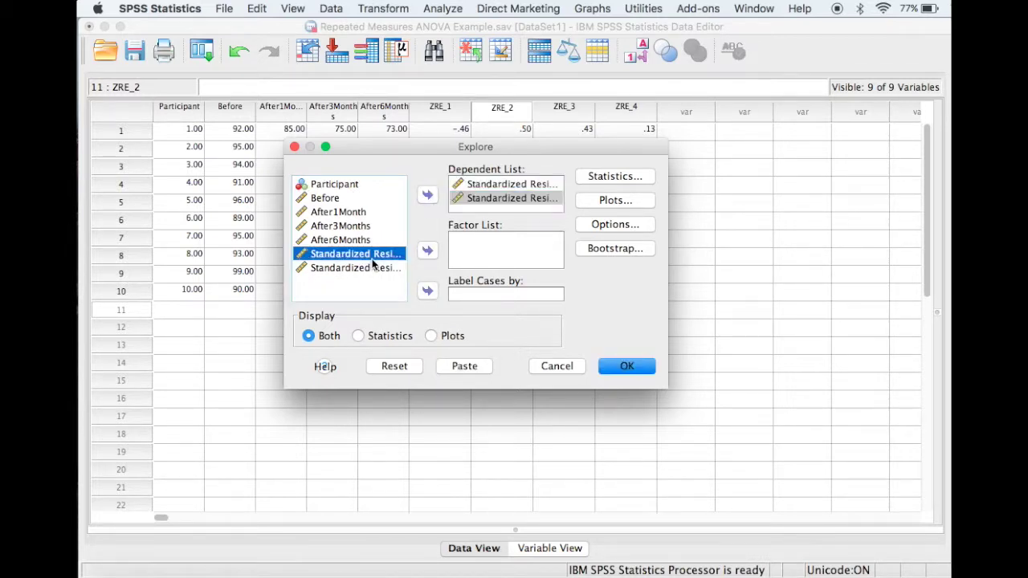
left_click(426, 196)
left_click(372, 253)
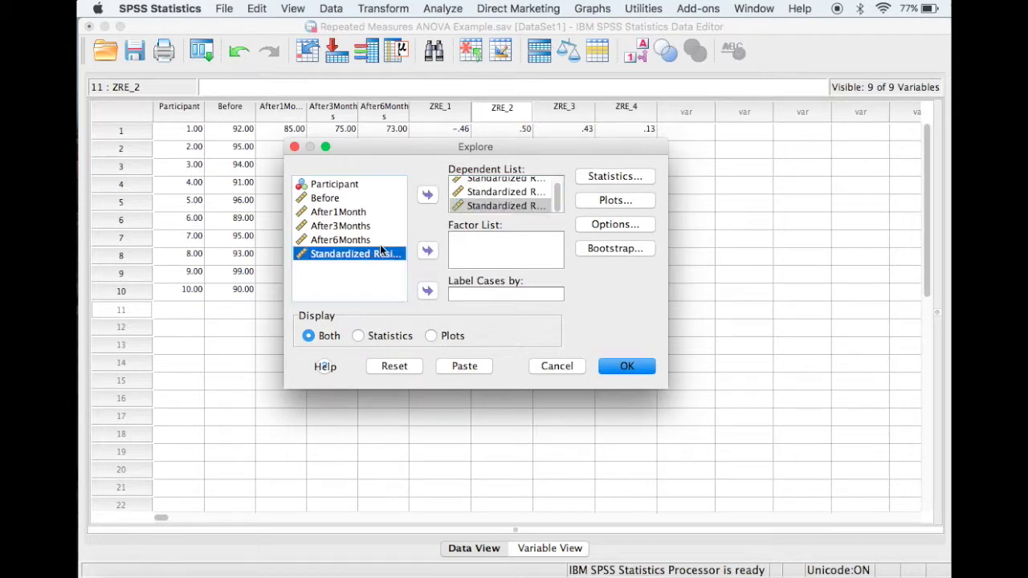
left_click(427, 198)
- Turn on normality plots with tests and run the Explore analysis
left_click(607, 200)
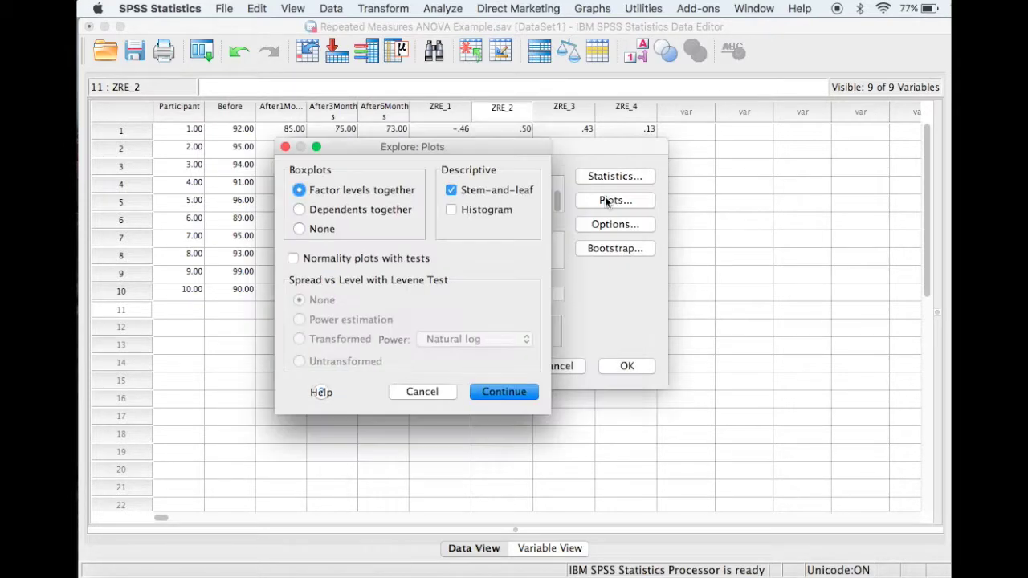
left_click(293, 259)
left_click(517, 391)
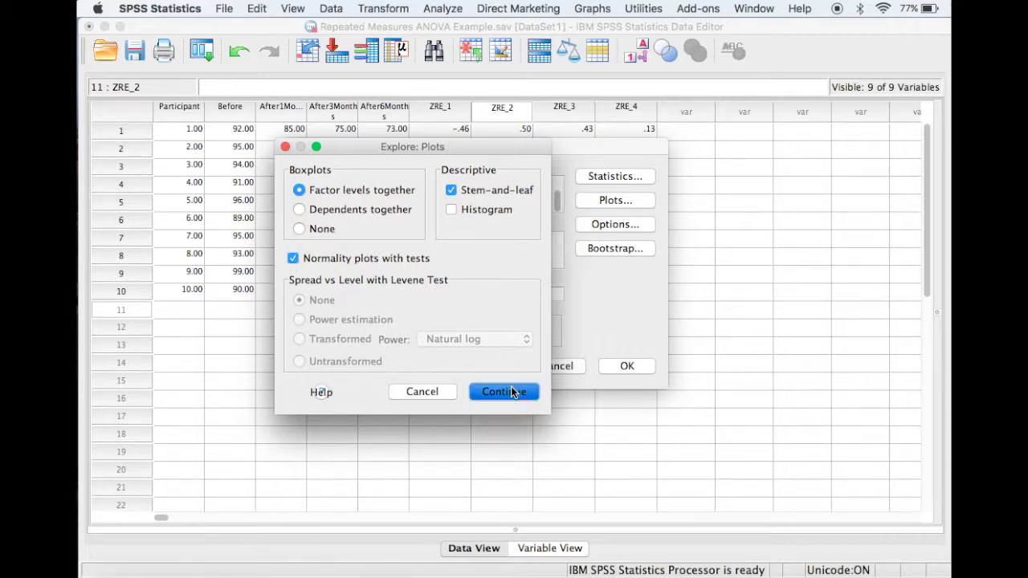
left_click(628, 367)
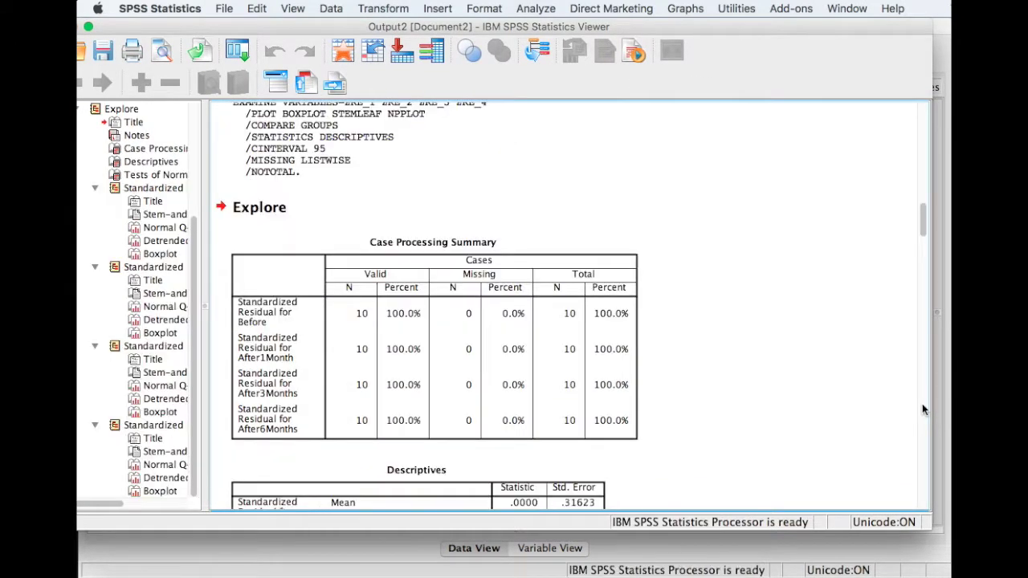
- Check Tests of Normality (Shapiro-Wilk Sig. .285–.953), then minimize the Viewer
left_click_drag(922, 232, 921, 316)
left_click(592, 257)
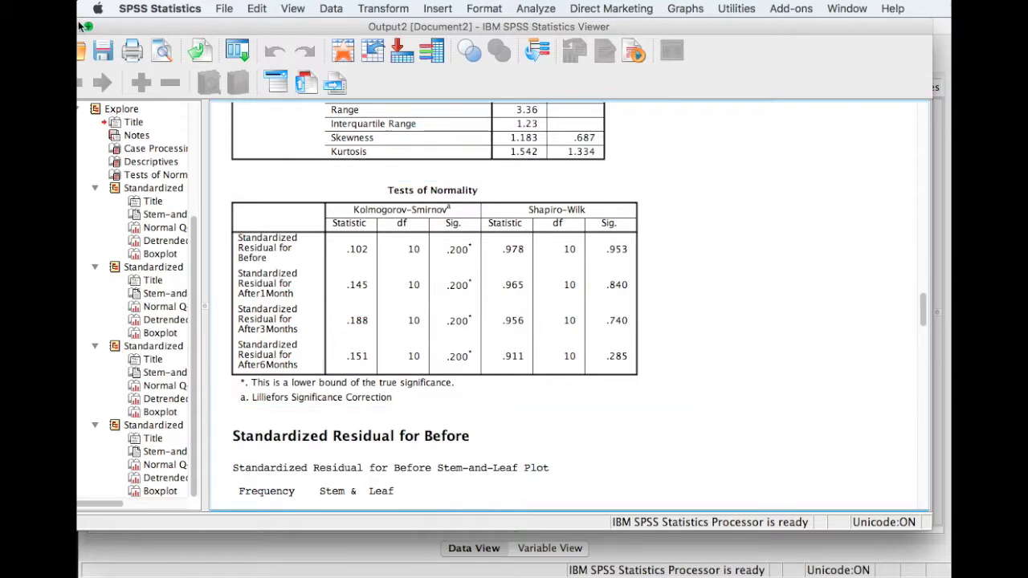
left_click_drag(107, 23, 147, 31)
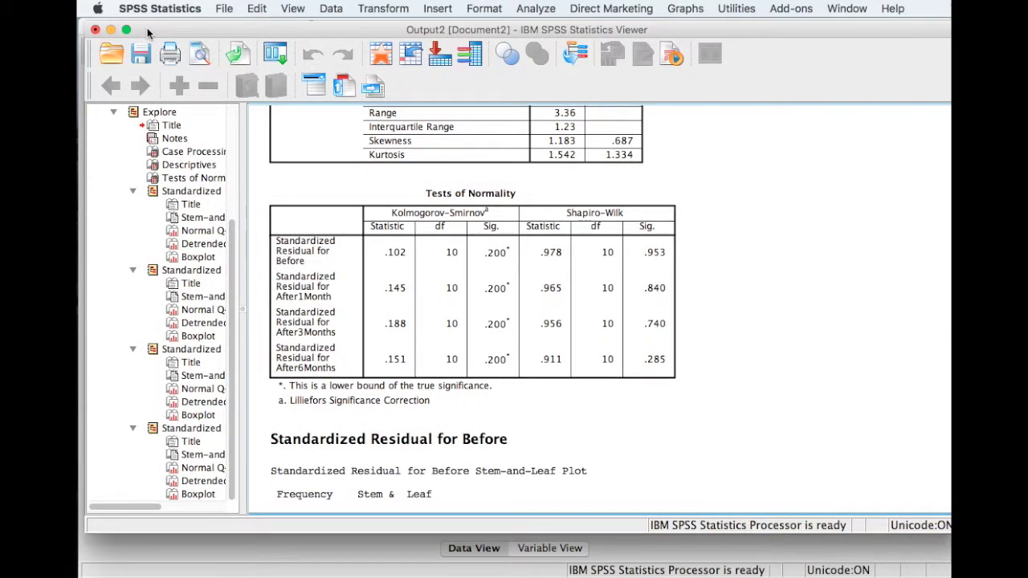
left_click(110, 30)
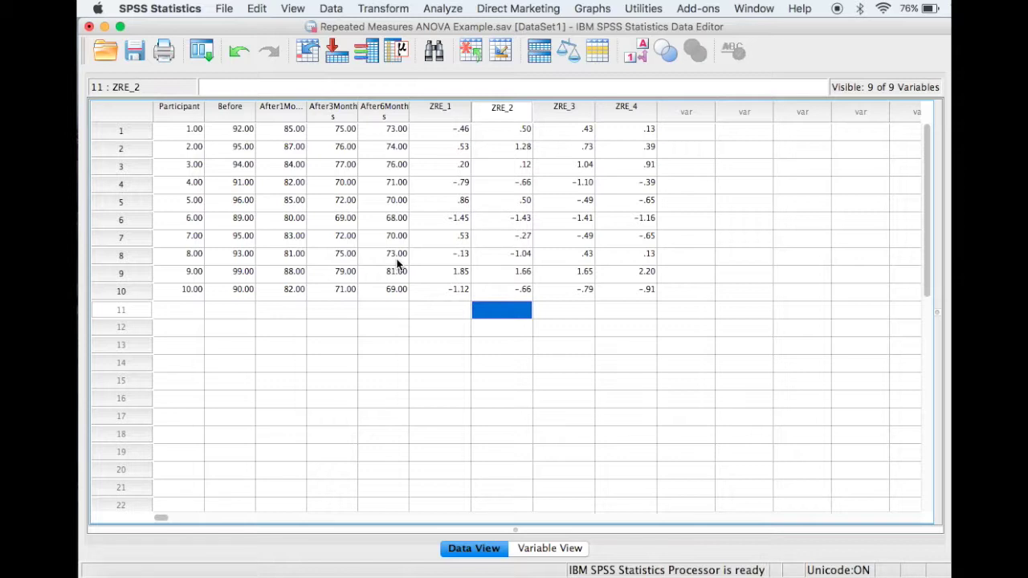
- Start a new Repeated Measures analysis with the Time(4) factor and open its Options
left_click(451, 10)
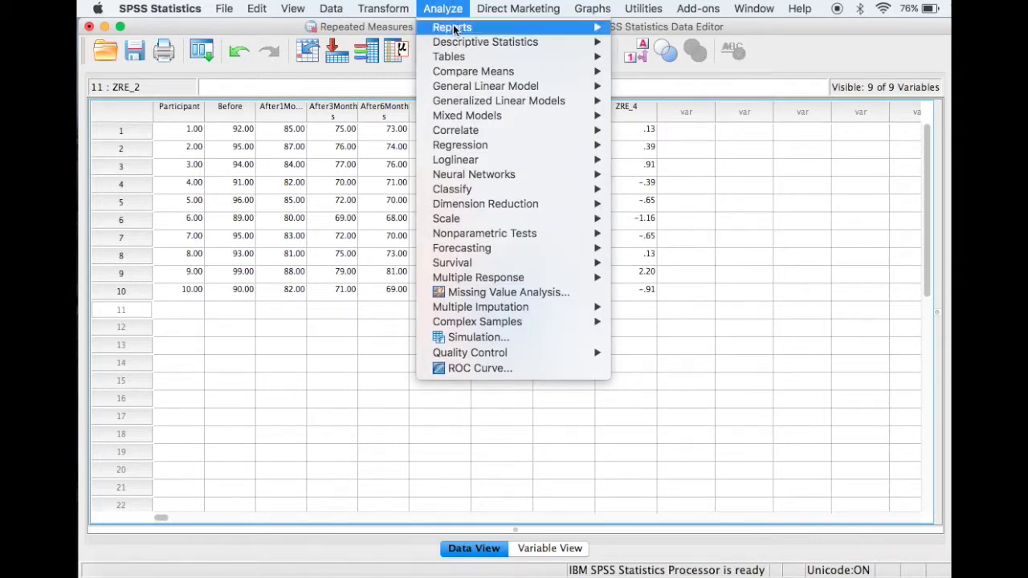
mouse_move(457, 47)
mouse_move(466, 87)
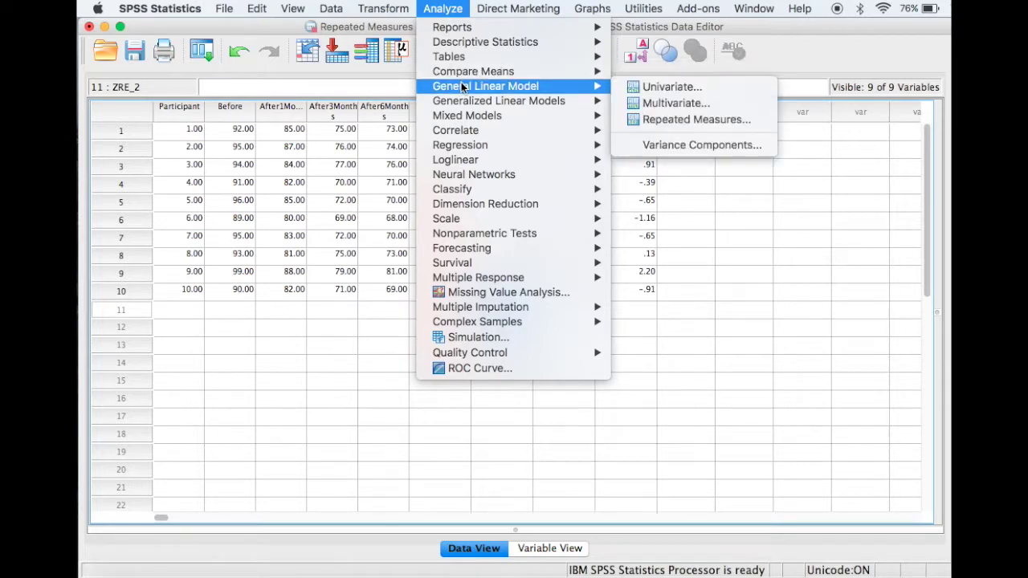
left_click(658, 127)
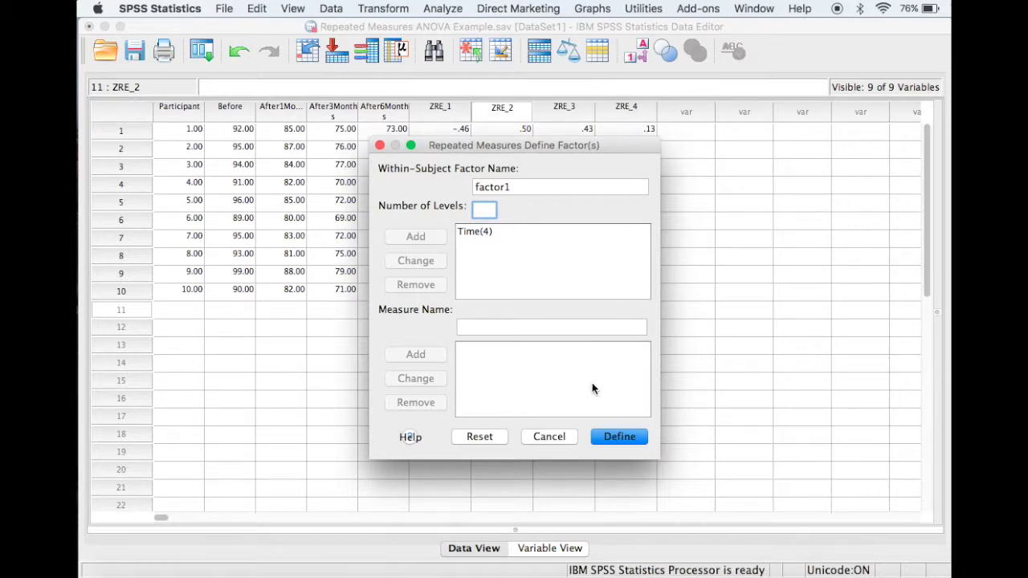
left_click(629, 437)
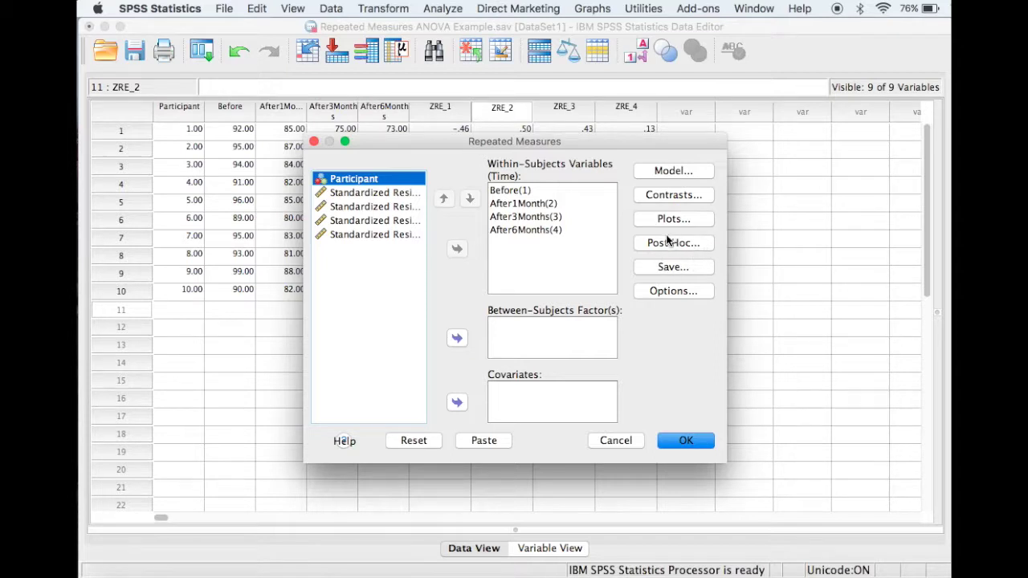
left_click(679, 294)
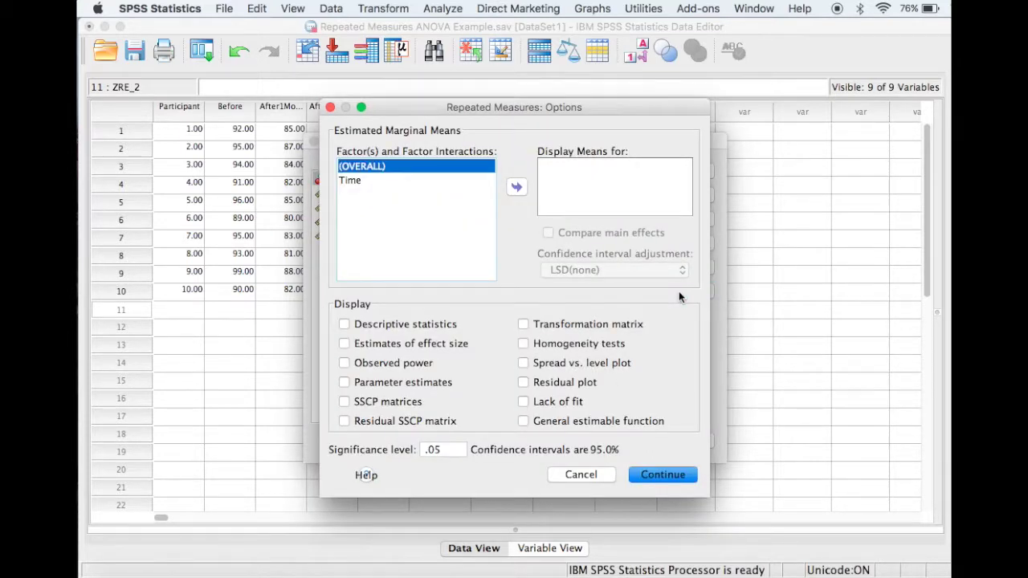
- Display means for Time with Bonferroni-adjusted main-effect comparisons, then run the ANOVA
left_click(356, 181)
left_click(517, 188)
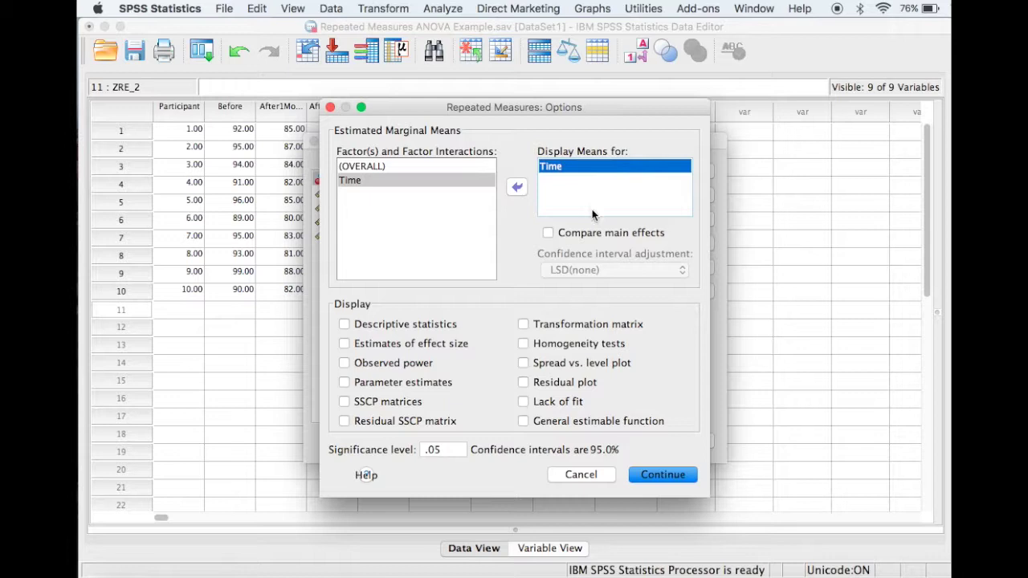
left_click(548, 234)
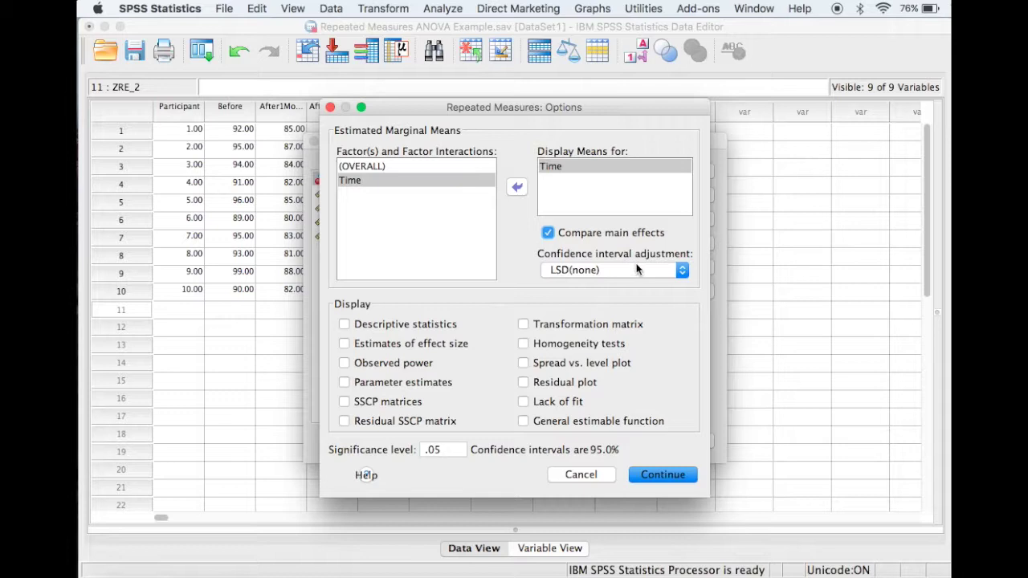
left_click(682, 271)
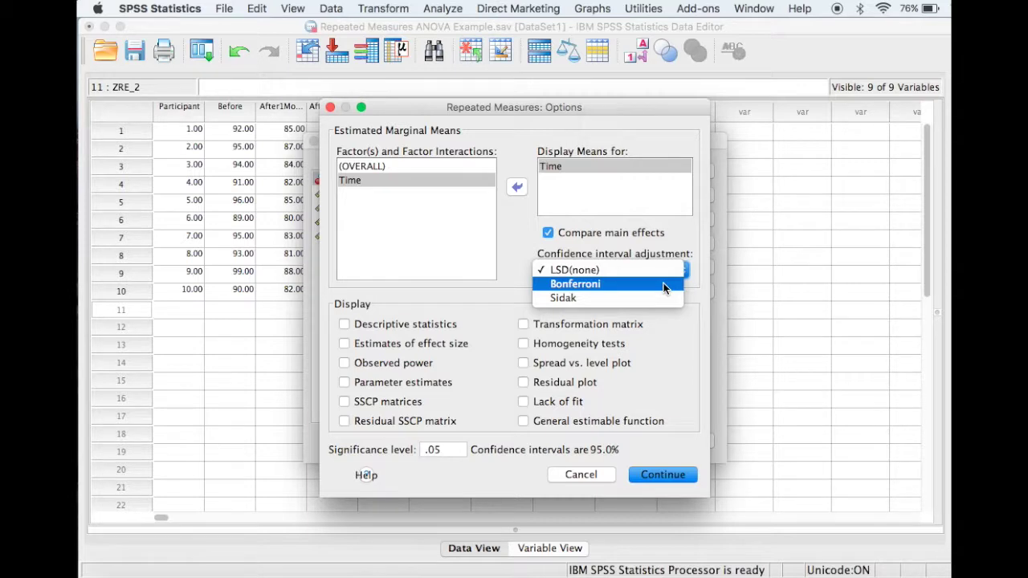
left_click(663, 284)
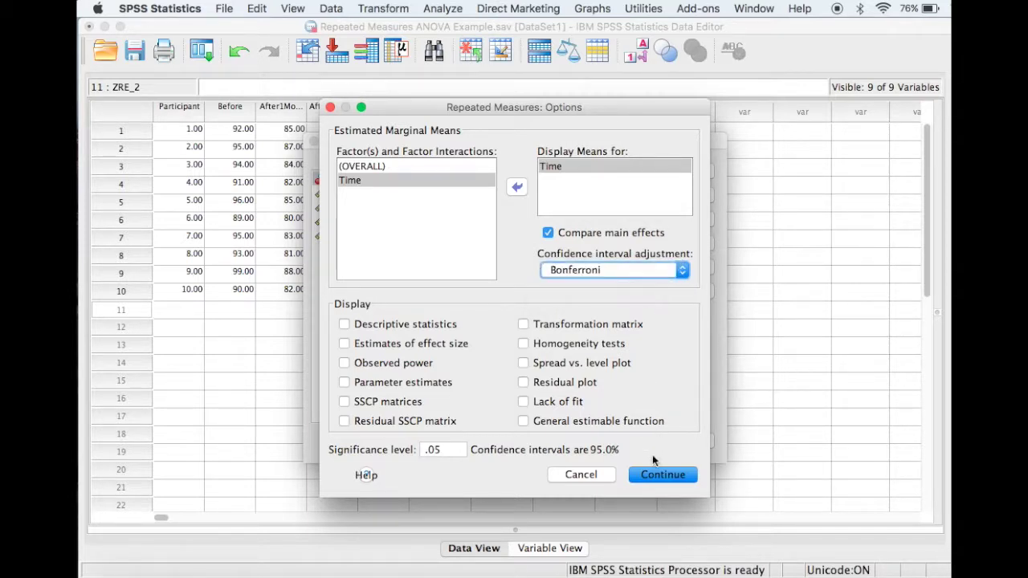
left_click(658, 475)
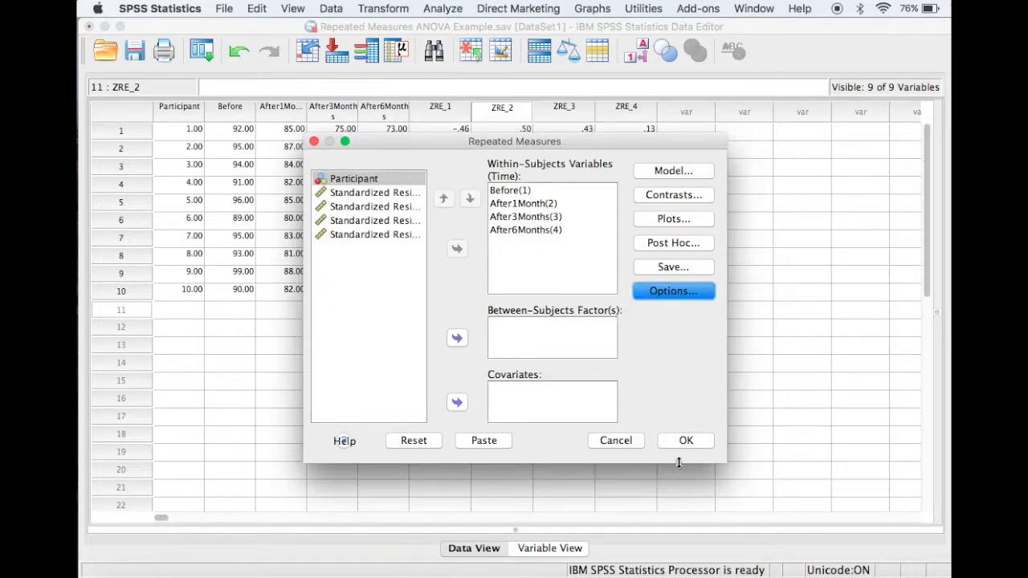
left_click(688, 441)
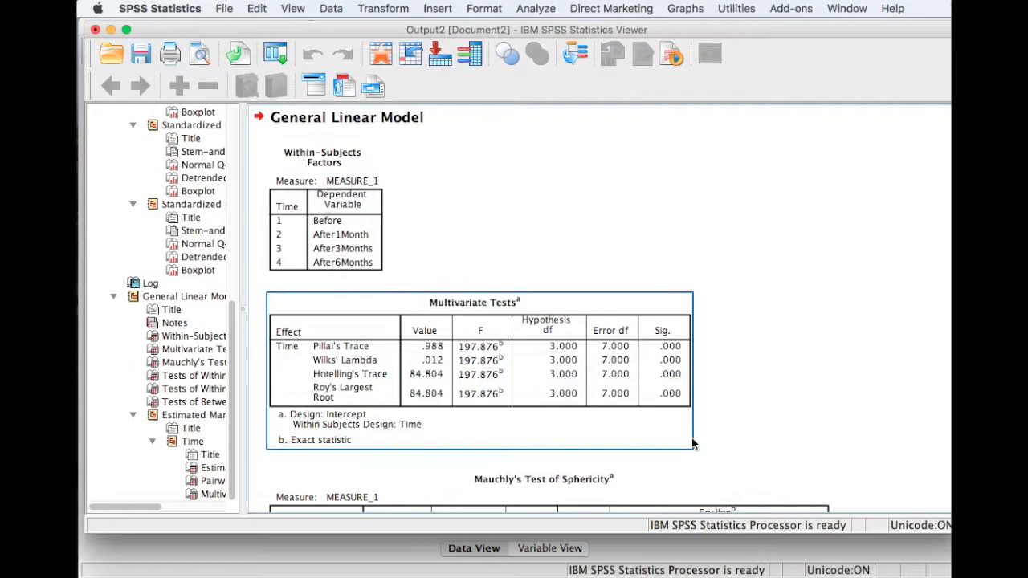
- Inspect the Time Estimates (93.400 to 72.500) and Bonferroni Pairwise Comparisons tables, where only Times 3–4 are non-significant (.239)
double_click(725, 30)
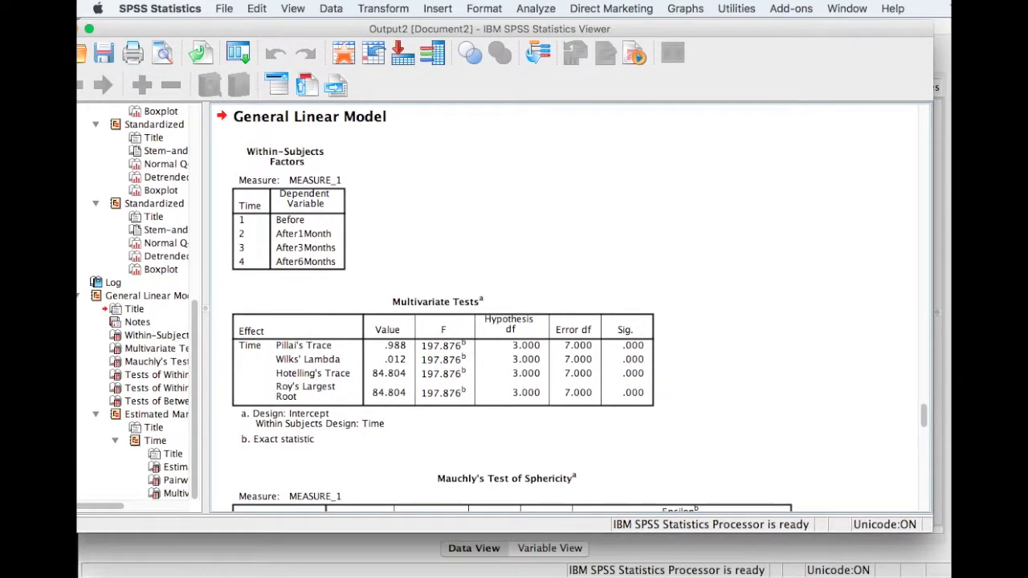
left_click_drag(923, 416, 931, 498)
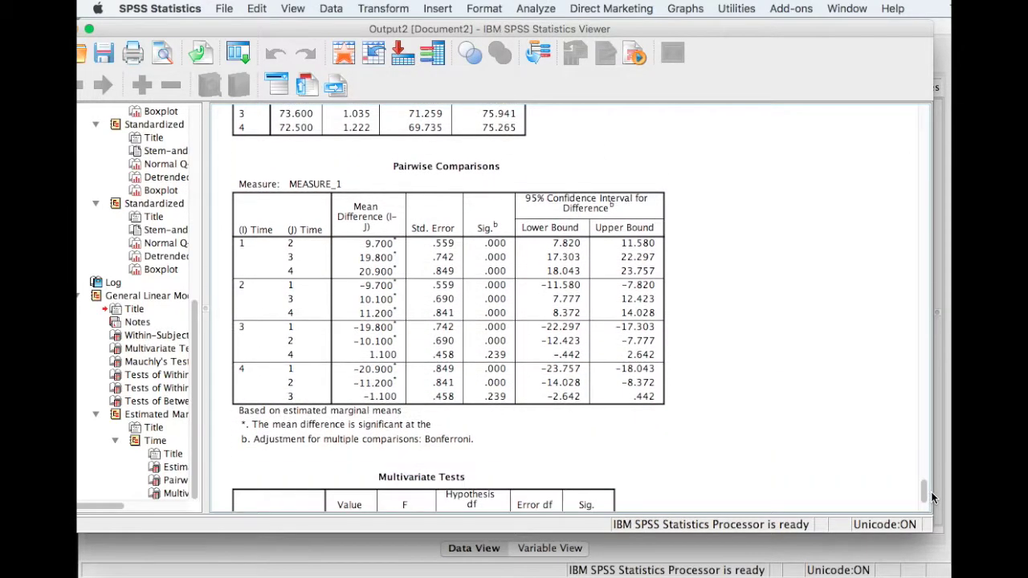
left_click(506, 442)
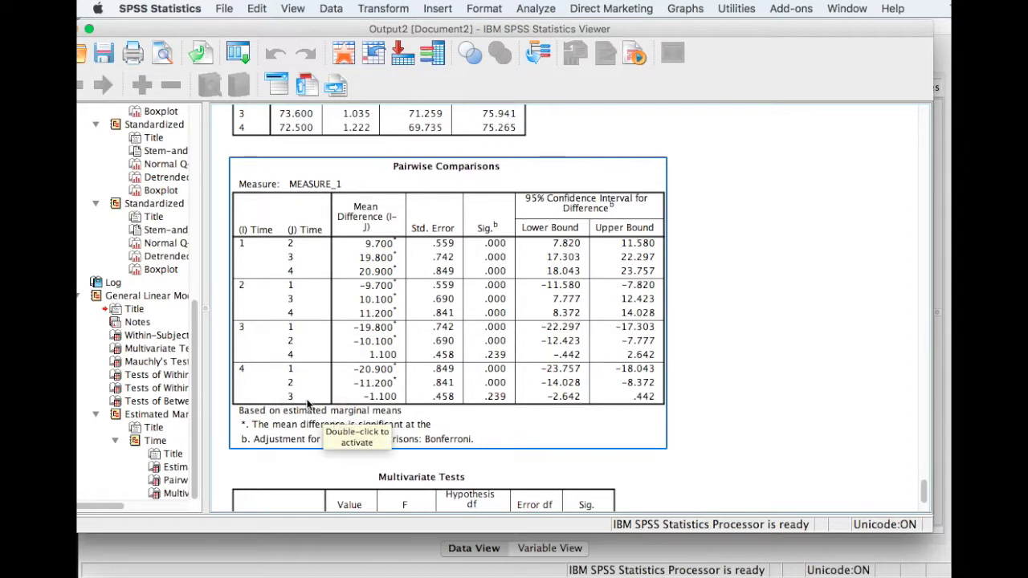
left_click(357, 455)
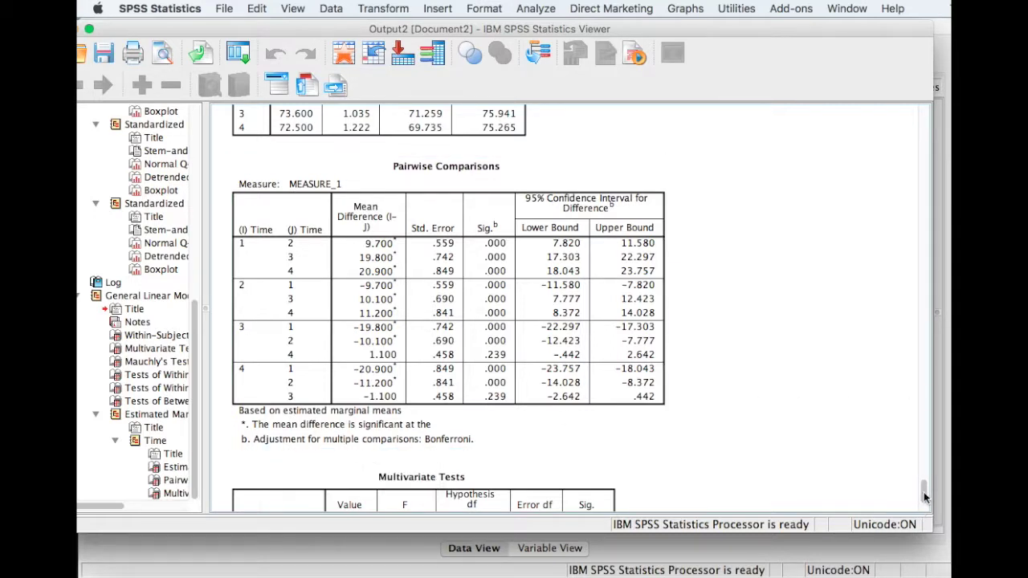
scroll(926, 492, "up", 3)
left_click(287, 228)
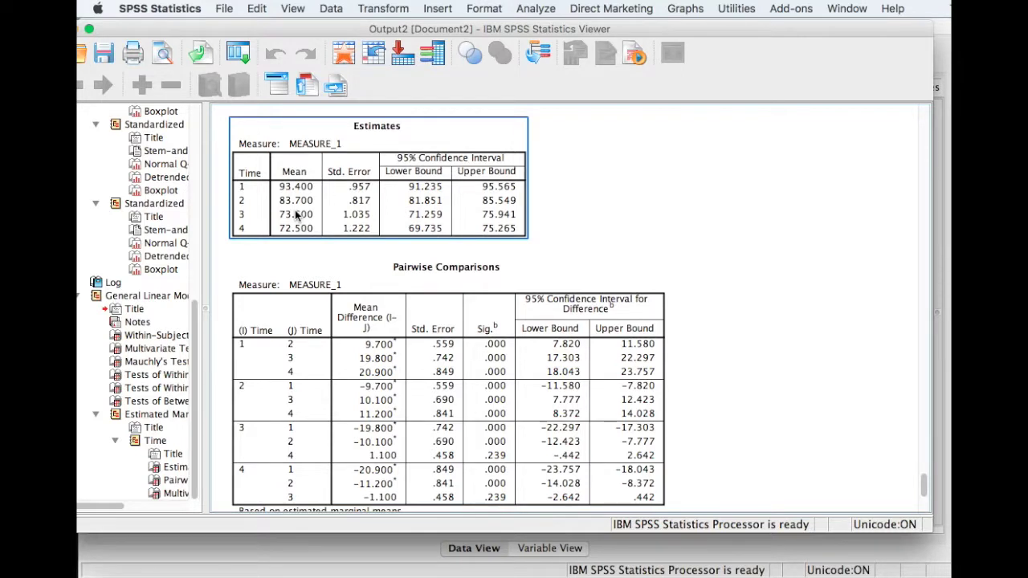
left_click(567, 215)
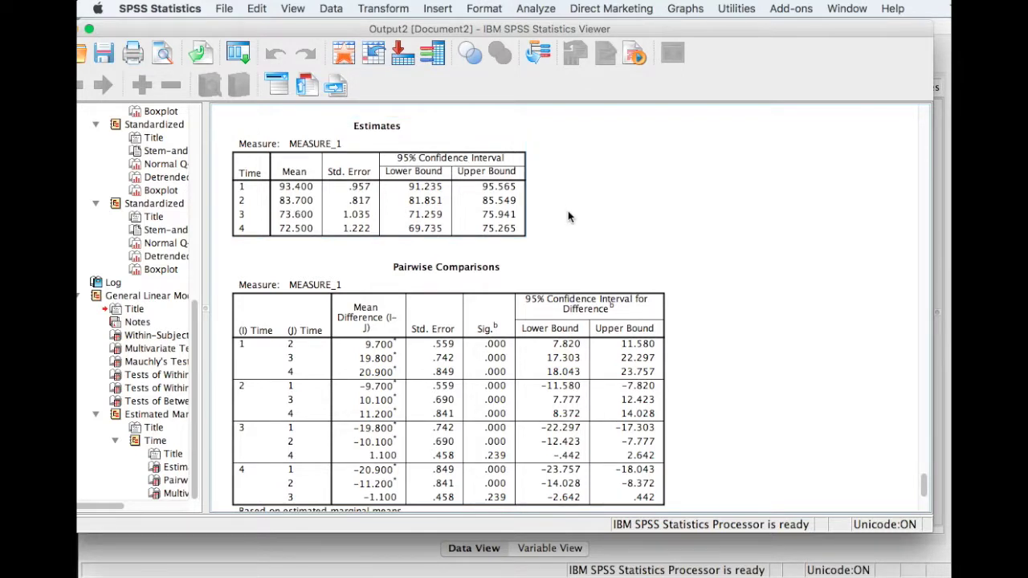